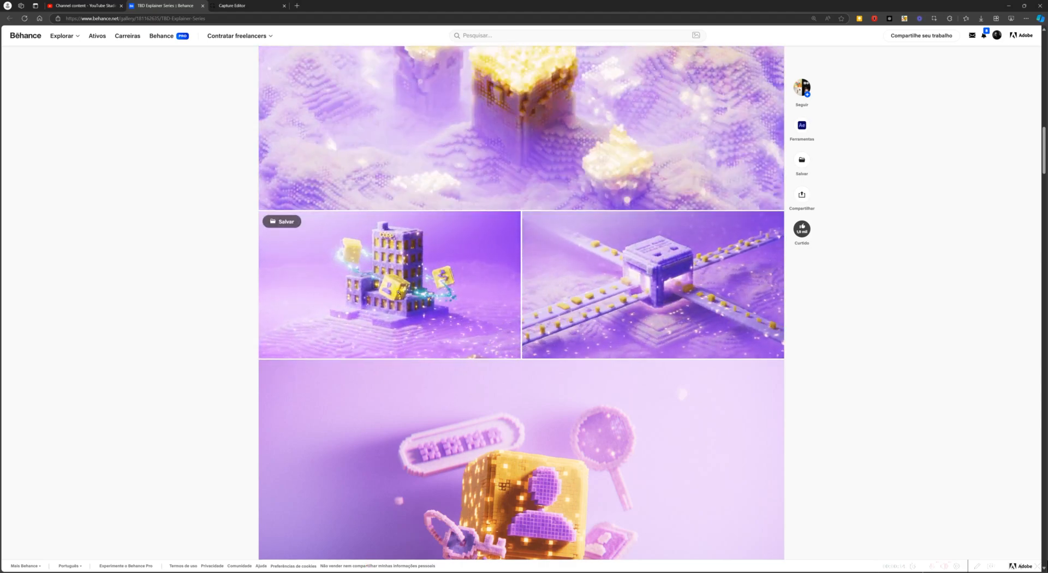
Examine the voxel-style renders in the TBD Explainer Series project, including the enlarged building image and the Design Development section
{"action": "left_click", "coordinate": [384, 247]}
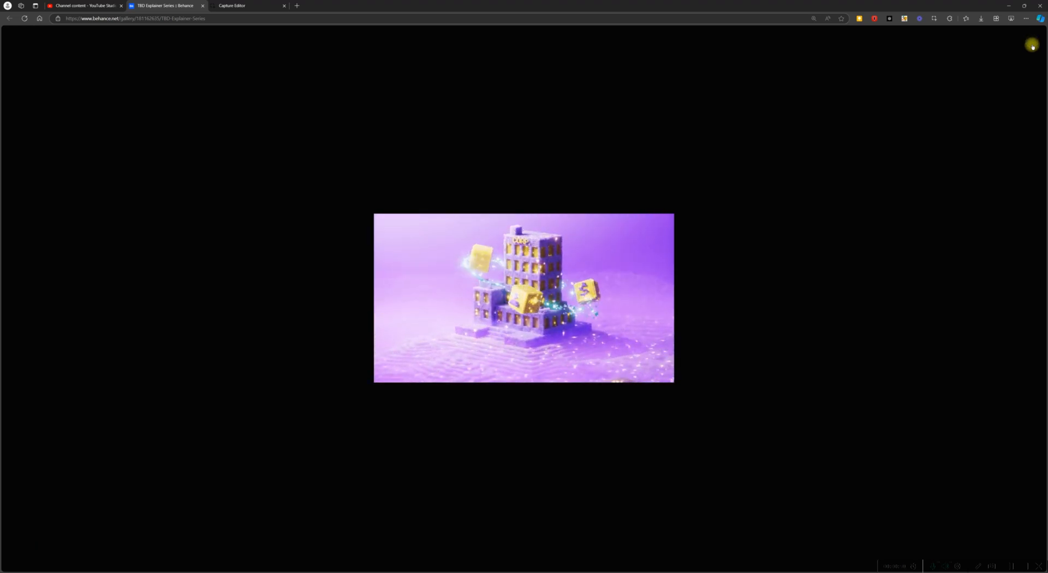
{"action": "left_click", "coordinate": [1033, 41]}
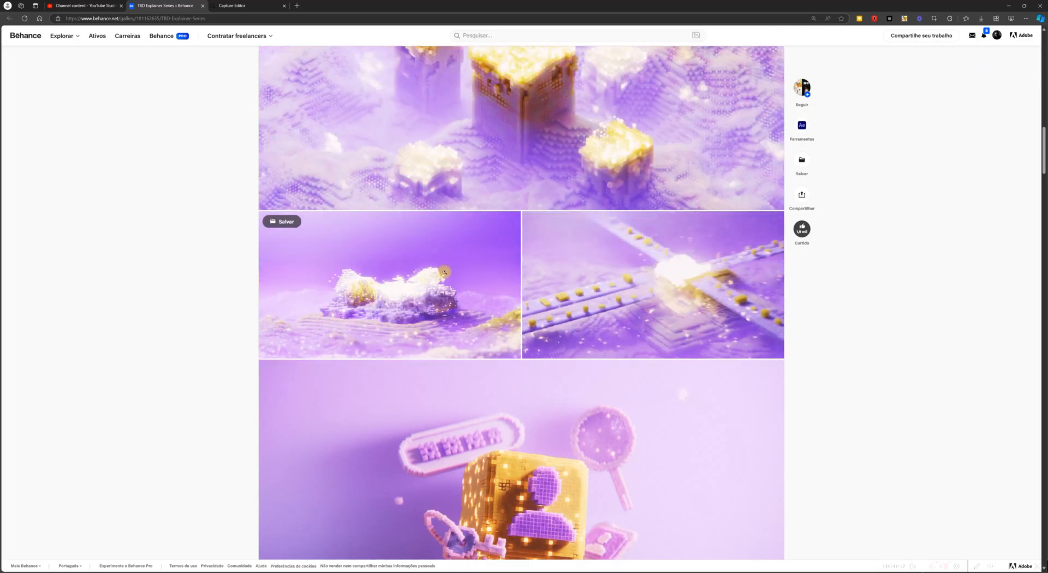
{"action": "scroll", "coordinate": [511, 306], "scroll_direction": "up", "scroll_amount": 10}
{"action": "scroll", "coordinate": [511, 307], "scroll_direction": "up", "scroll_amount": 10}
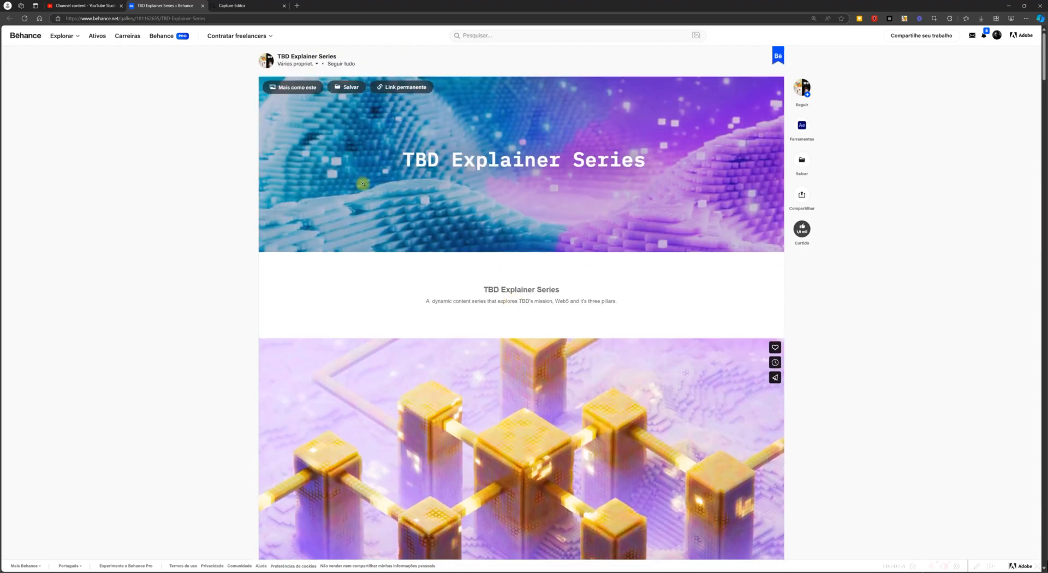
{"action": "left_click", "coordinate": [294, 64]}
{"action": "scroll", "coordinate": [437, 294], "scroll_direction": "down", "scroll_amount": 10}
{"action": "scroll", "coordinate": [443, 300], "scroll_direction": "down", "scroll_amount": 20}
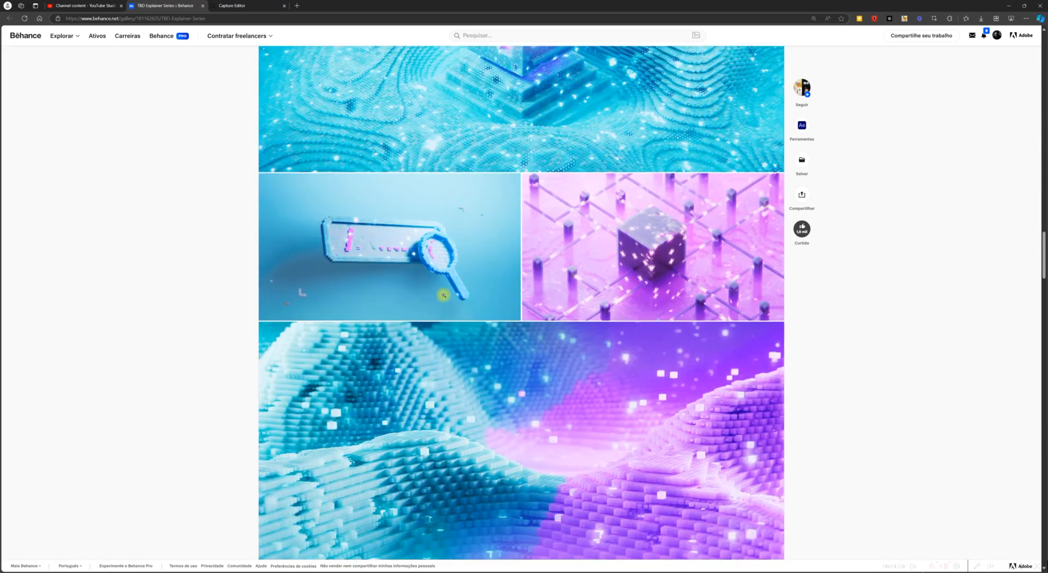
{"action": "scroll", "coordinate": [445, 295], "scroll_direction": "up", "scroll_amount": 2}
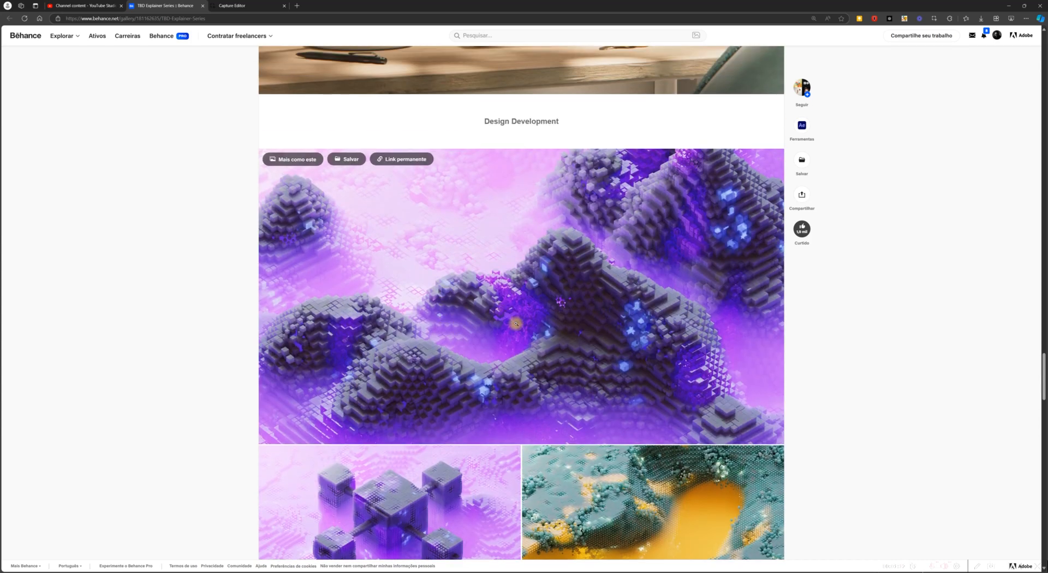
{"action": "scroll", "coordinate": [534, 414], "scroll_direction": "down", "scroll_amount": 7}
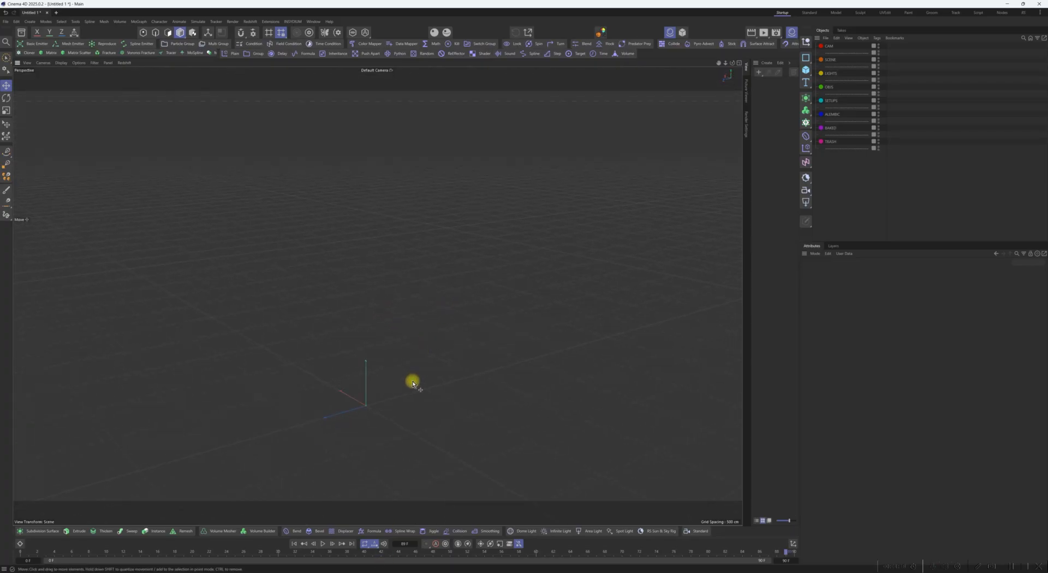
Switch to Cinema 4D and add a Landscape primitive at the scene origin
{"action": "middle_click_drag", "start_coordinate": [413, 383], "coordinate": [442, 304], "text": "alt"}
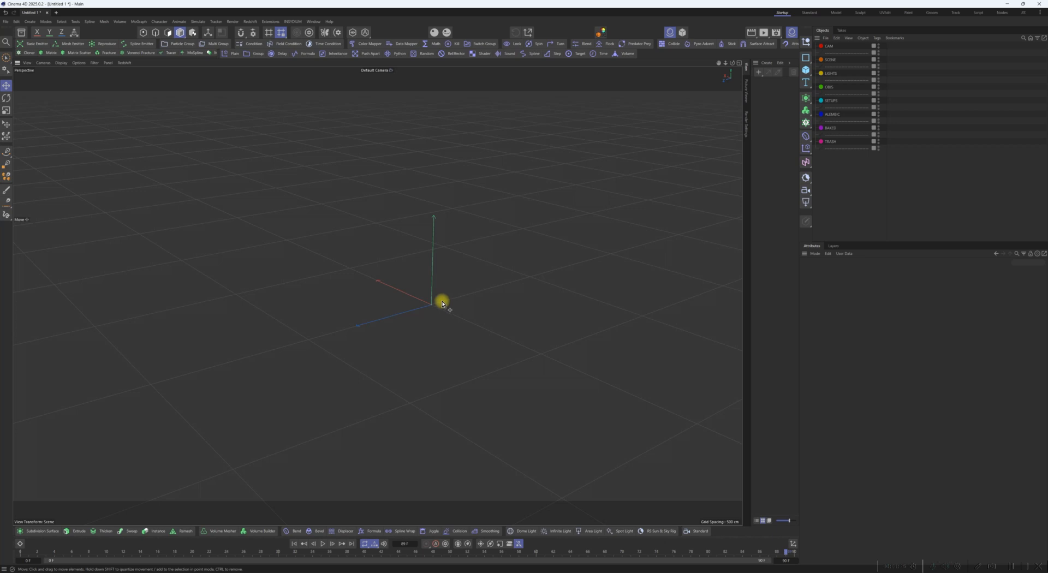
{"action": "left_click_drag", "start_coordinate": [806, 72], "coordinate": [875, 133]}
{"action": "left_click_drag", "start_coordinate": [452, 338], "coordinate": [457, 351], "text": "alt"}
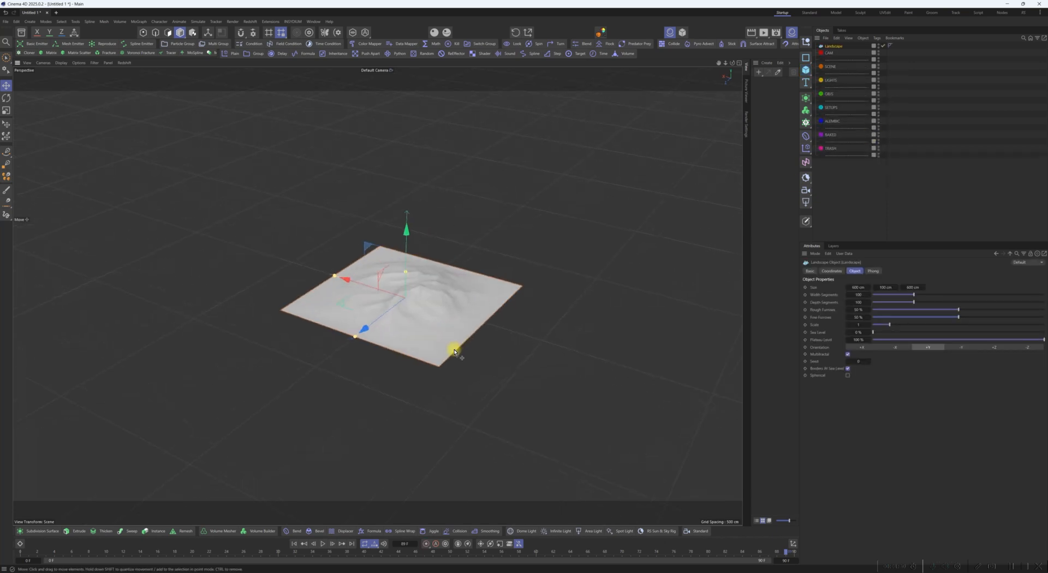
{"action": "right_click_drag", "start_coordinate": [420, 303], "coordinate": [487, 266], "text": "alt"}
{"action": "mouse_move", "coordinate": [487, 266]}
{"action": "left_mouse_down", "text": "alt"}
{"action": "mouse_move", "coordinate": [486, 281]}
{"action": "mouse_move", "coordinate": [473, 279]}
{"action": "left_mouse_up", "text": "alt"}
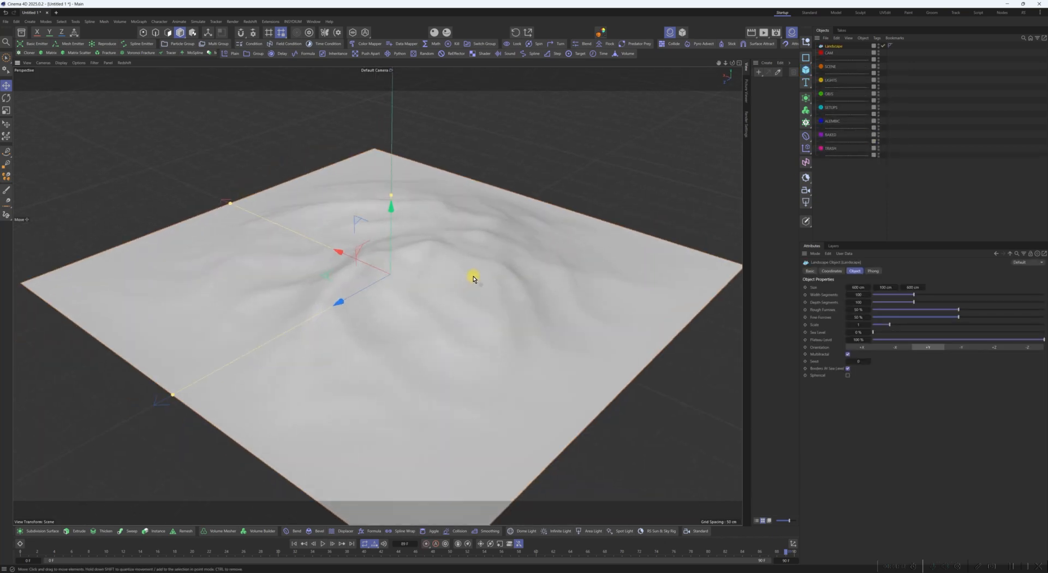
Add a Cloner and a Cube, nest the cube inside the cloner, and scale the cube down
{"action": "left_click", "coordinate": [806, 123]}
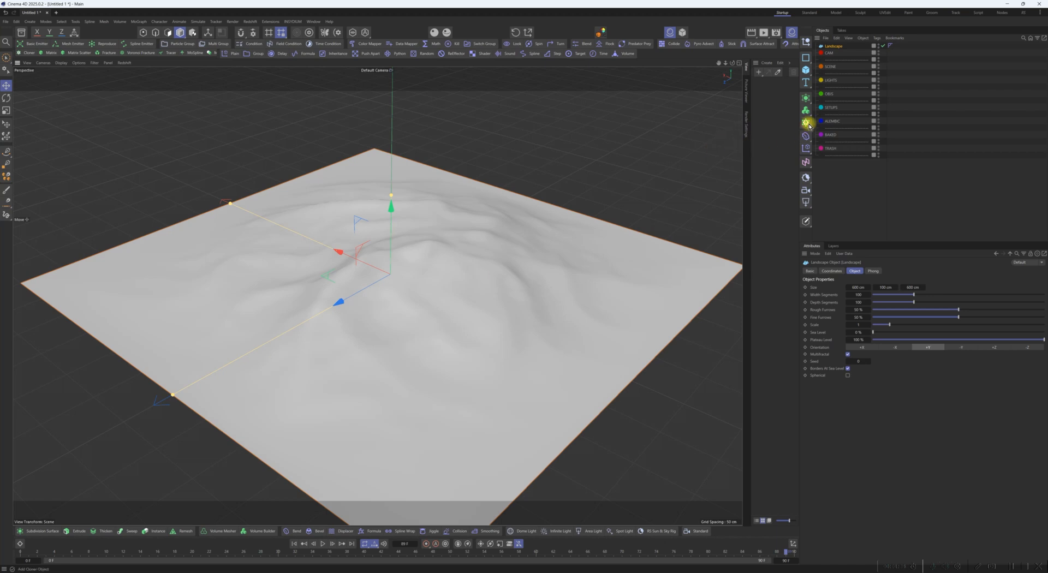
{"action": "left_click", "coordinate": [806, 70]}
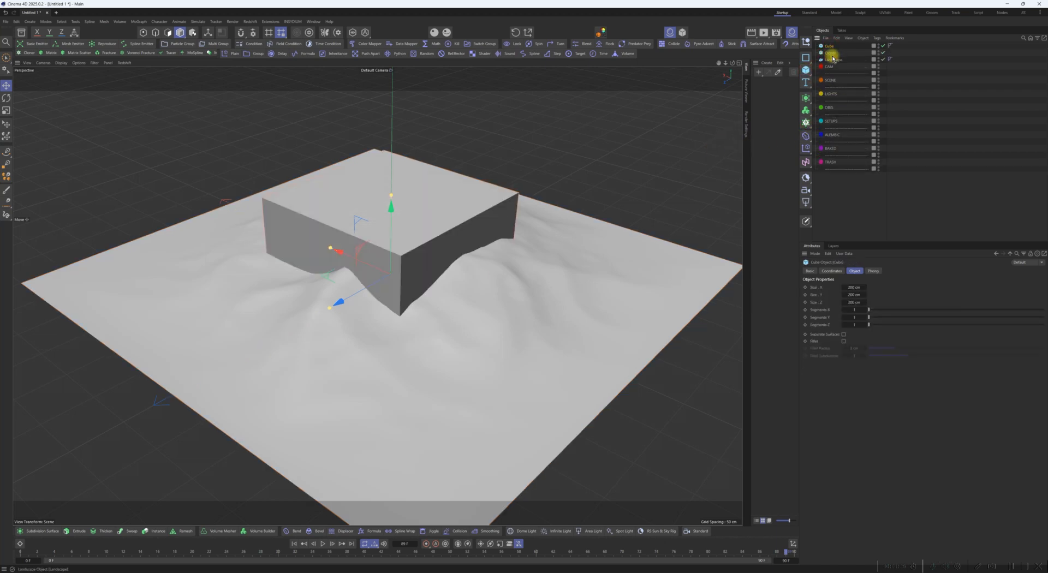
{"action": "left_click_drag", "start_coordinate": [833, 54], "coordinate": [833, 53]}
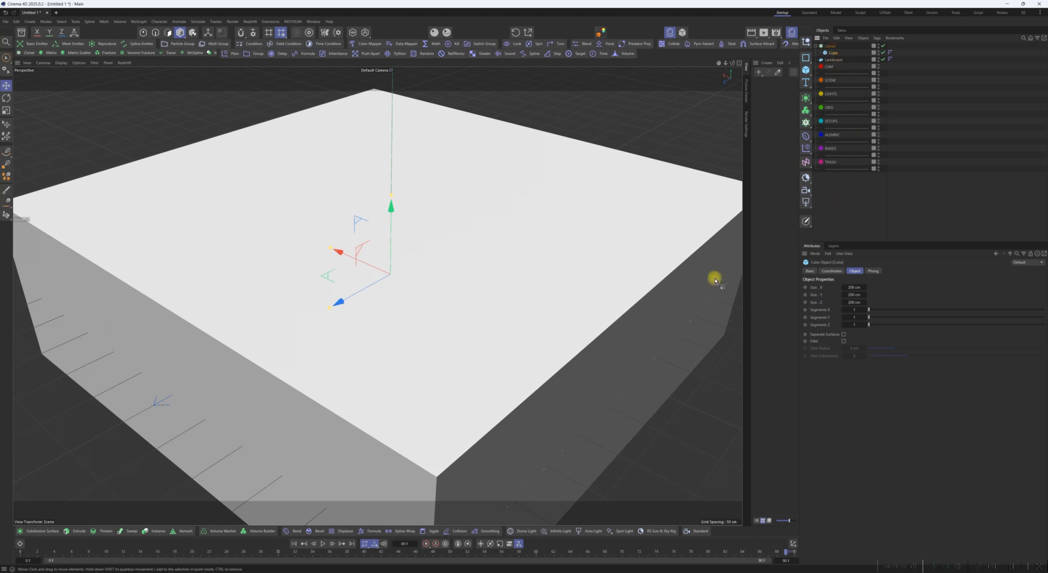
{"action": "key", "text": "t"}
{"action": "left_click_drag", "start_coordinate": [710, 279], "coordinate": [611, 338]}
Disable the landscape and try the cloner's Linear mode with a vertical step of about 80 cm
{"action": "left_click", "coordinate": [834, 47]}
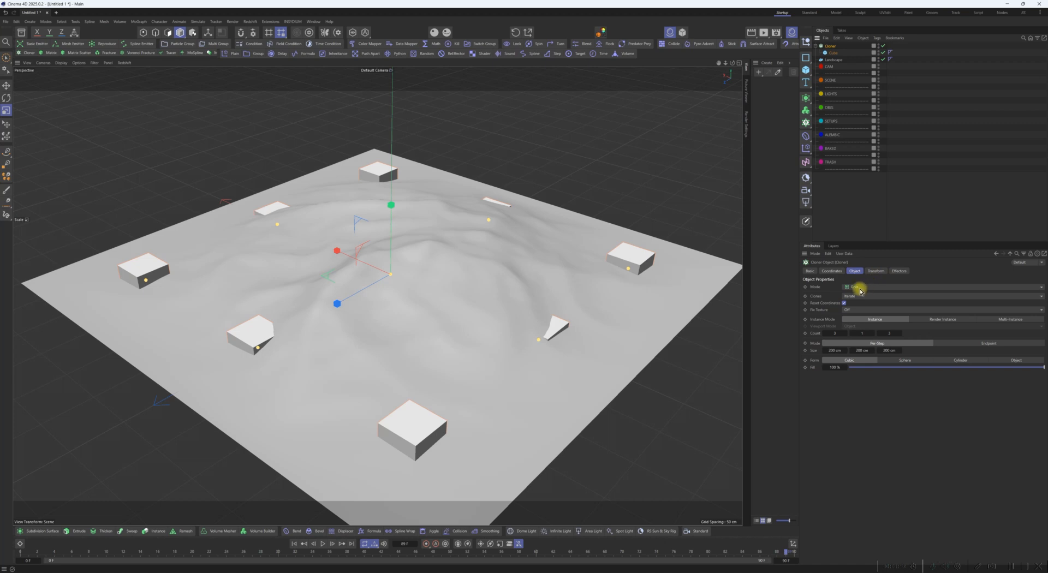
{"action": "left_click", "coordinate": [882, 60]}
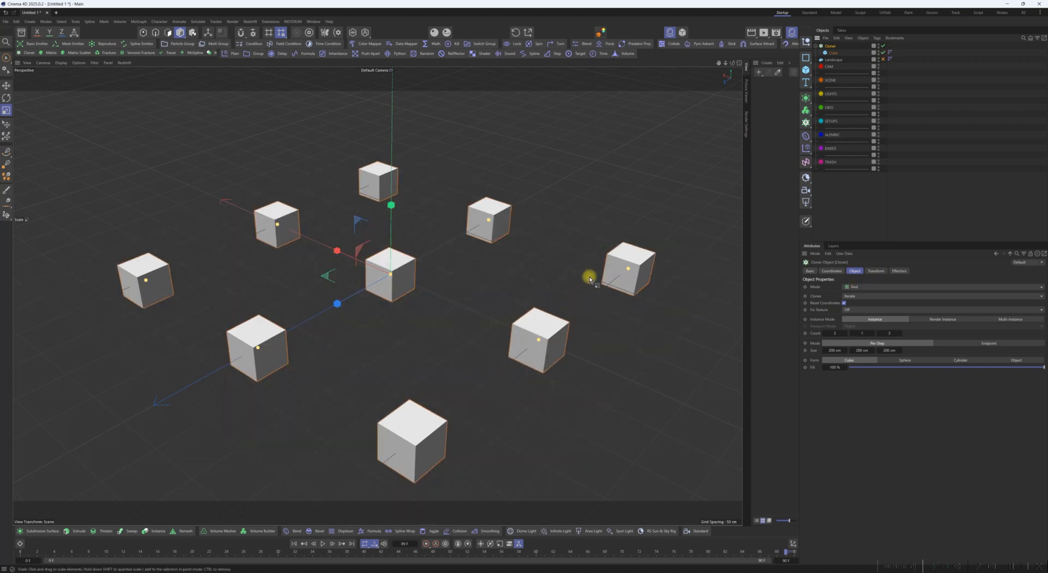
{"action": "left_click", "coordinate": [882, 288]}
{"action": "left_click", "coordinate": [873, 300]}
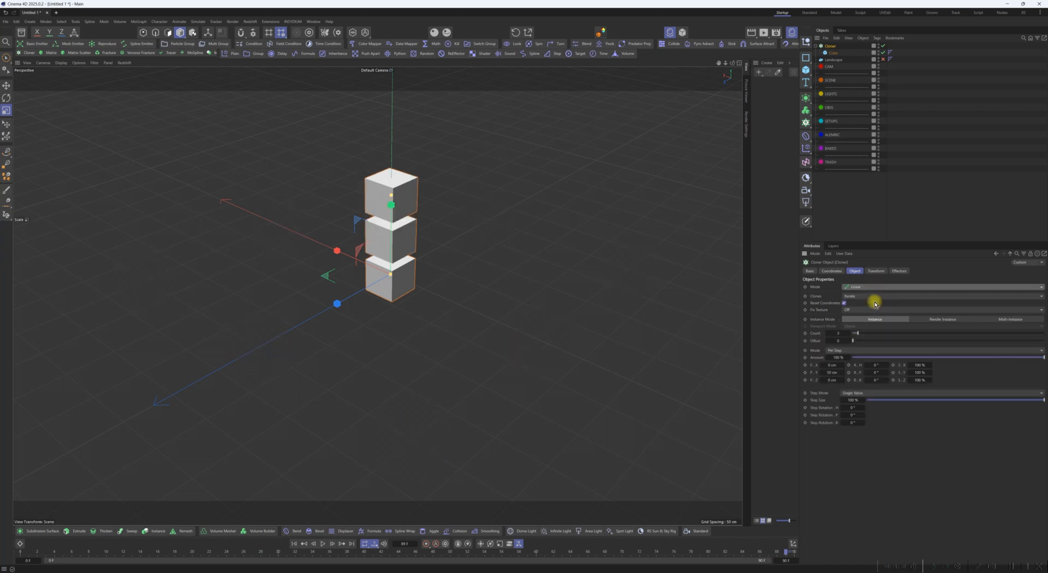
{"action": "mouse_move", "coordinate": [831, 379]}
{"action": "left_mouse_down"}
{"action": "mouse_move", "coordinate": [874, 381]}
{"action": "mouse_move", "coordinate": [882, 359]}
{"action": "mouse_move", "coordinate": [784, 355]}
{"action": "mouse_move", "coordinate": [739, 333]}
{"action": "mouse_move", "coordinate": [856, 234]}
{"action": "left_mouse_up"}
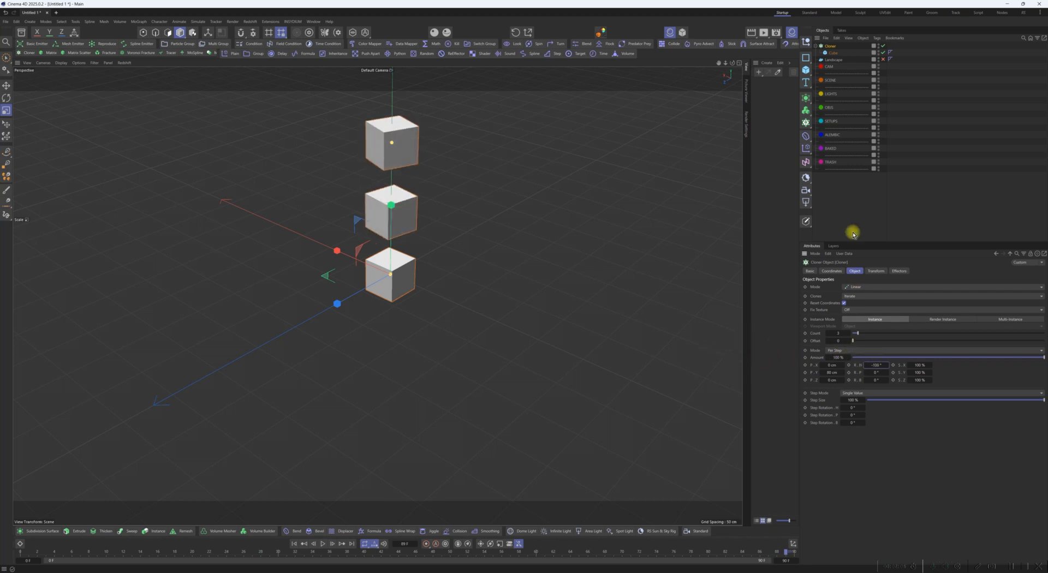
{"action": "key", "text": "ctrl+z"}
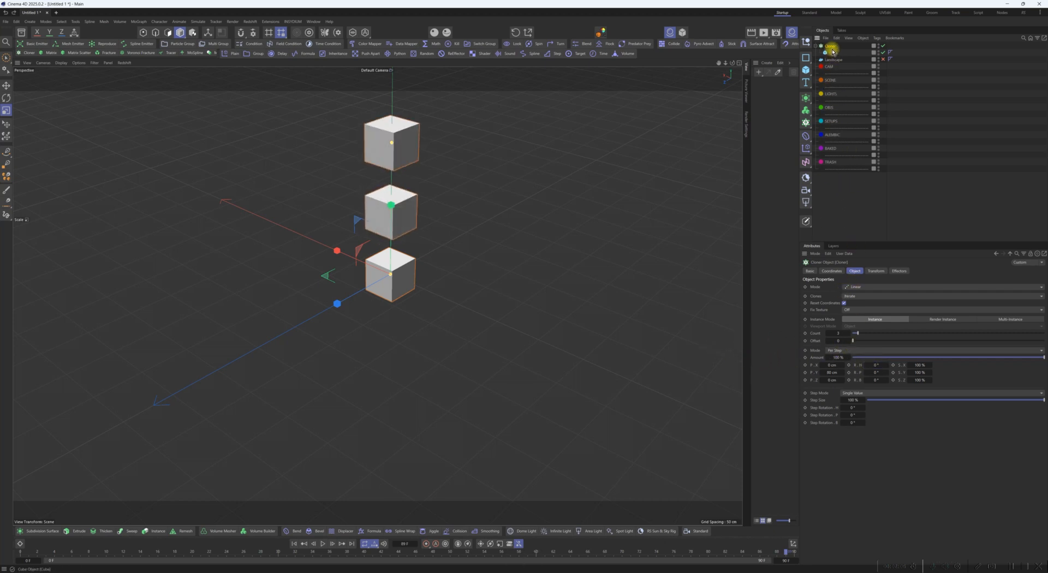
Try the cloner's Radial mode with the radius enlarged to about 77 cm
{"action": "left_click", "coordinate": [867, 286]}
{"action": "left_click", "coordinate": [868, 312]}
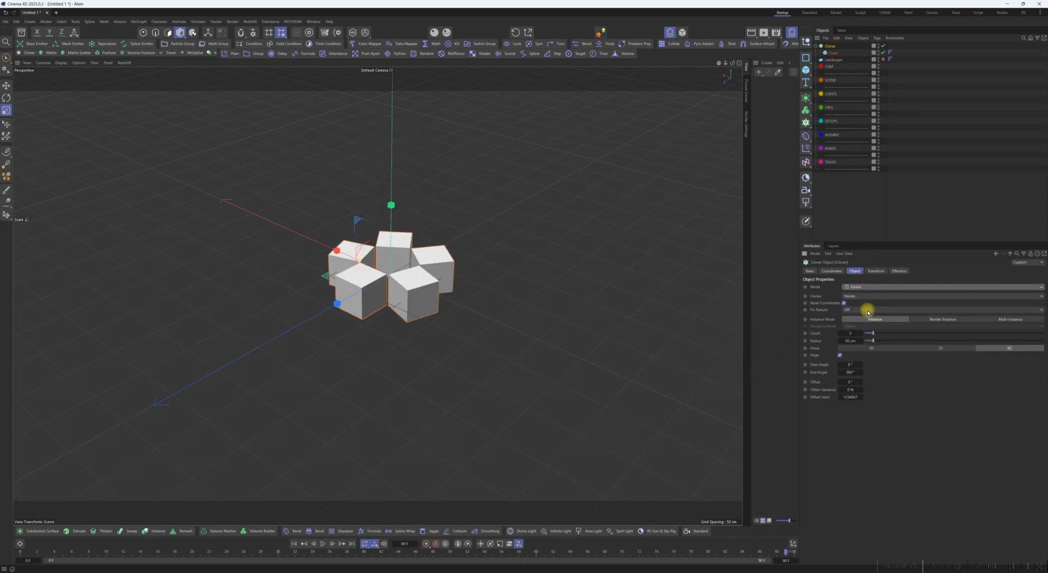
{"action": "mouse_move", "coordinate": [877, 346]}
{"action": "left_mouse_down"}
{"action": "mouse_move", "coordinate": [884, 339]}
{"action": "mouse_move", "coordinate": [874, 339]}
{"action": "left_mouse_up"}
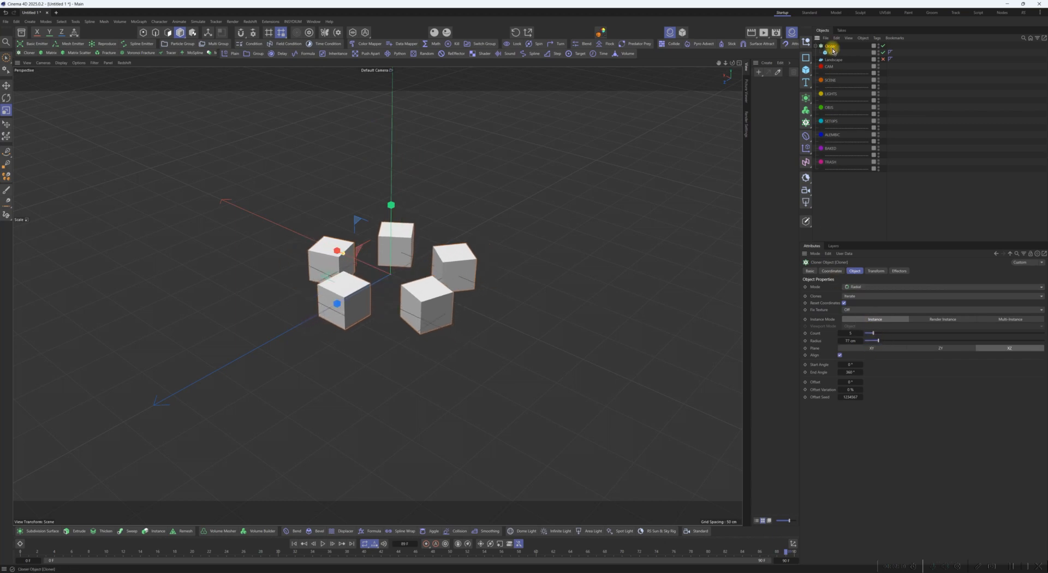
Try the cloner's Honeycomb mode and frame the whole clone array
{"action": "left_click", "coordinate": [855, 290]}
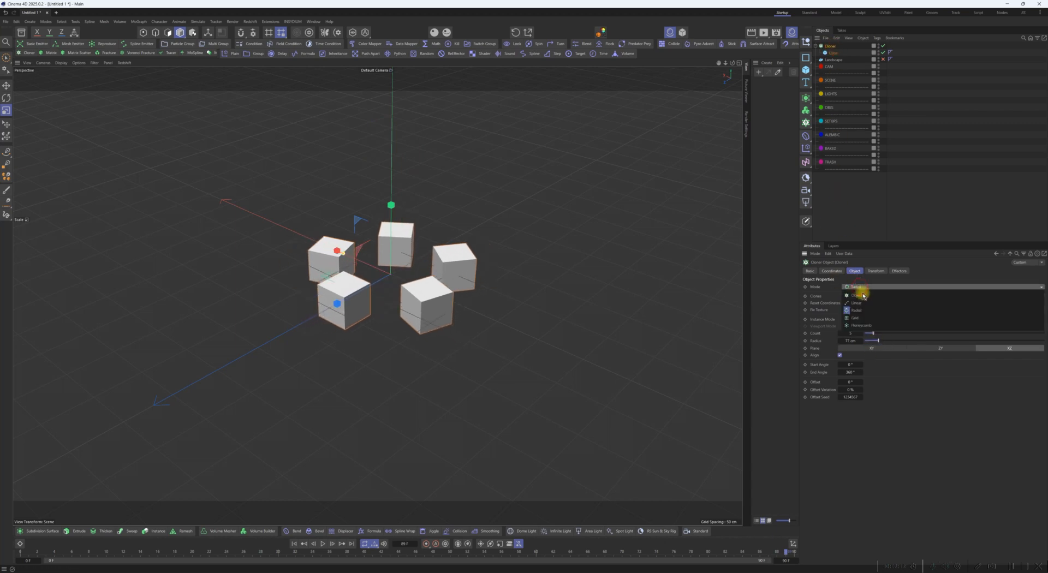
{"action": "left_click", "coordinate": [871, 329]}
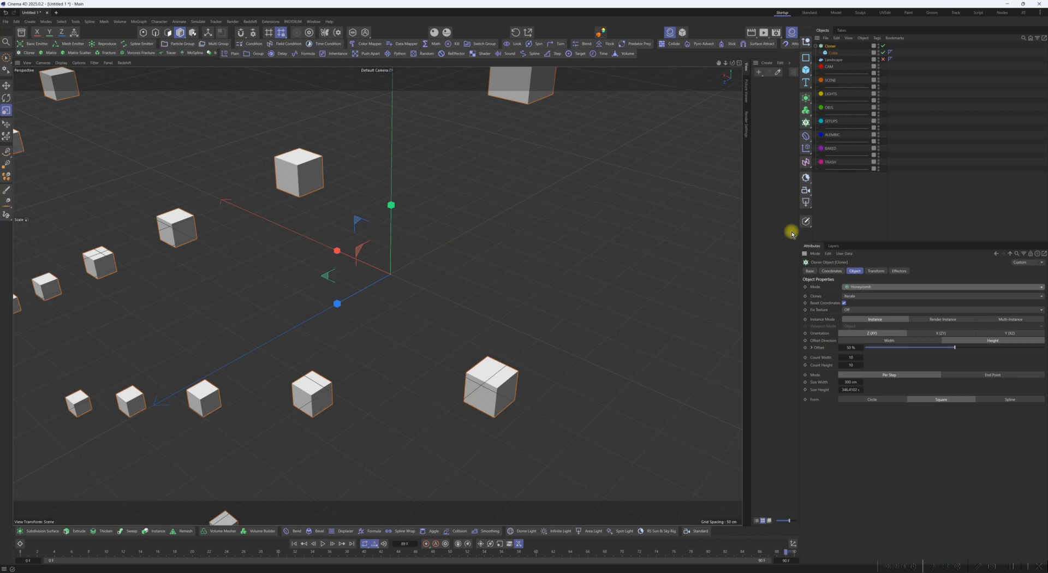
{"action": "right_click_drag", "start_coordinate": [546, 282], "coordinate": [468, 360], "text": "alt"}
{"action": "left_click_drag", "start_coordinate": [468, 360], "coordinate": [526, 304], "text": "alt"}
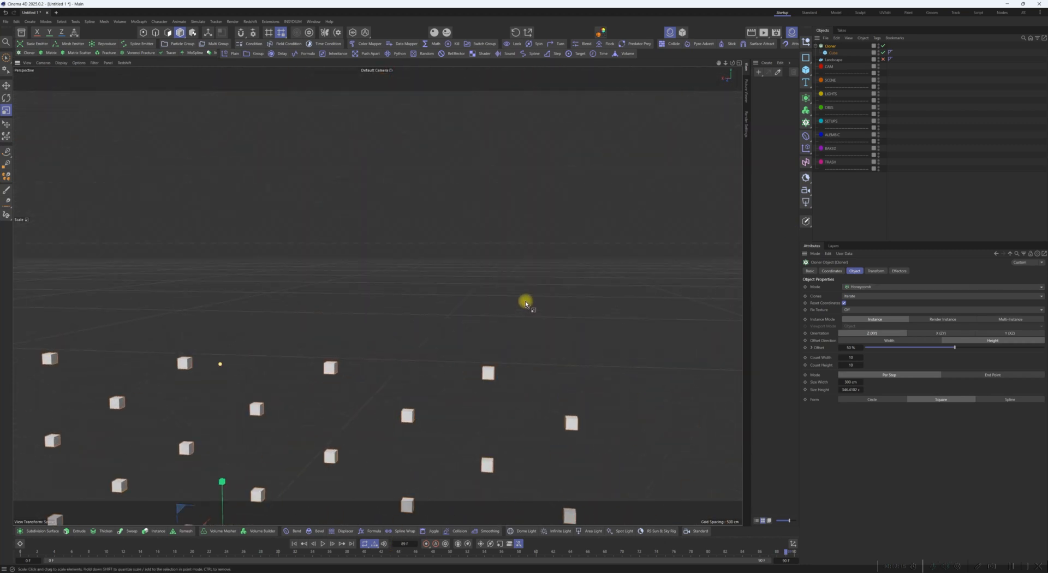
{"action": "right_click_drag", "start_coordinate": [526, 304], "coordinate": [433, 464], "text": "alt"}
{"action": "middle_click_drag", "start_coordinate": [433, 464], "coordinate": [531, 255], "text": "alt"}
{"action": "middle_click_drag", "start_coordinate": [426, 436], "coordinate": [517, 248], "text": "alt"}
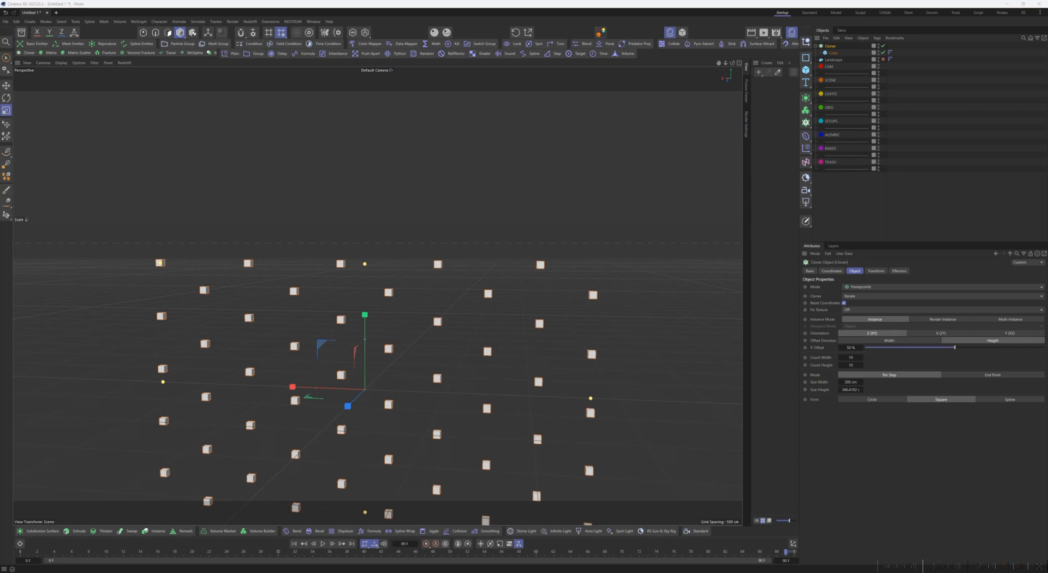
{"action": "mouse_move", "coordinate": [468, 334]}
{"action": "middle_mouse_down", "text": "alt"}
{"action": "mouse_move", "coordinate": [451, 325]}
{"action": "mouse_move", "coordinate": [446, 271]}
{"action": "middle_mouse_up", "text": "alt"}
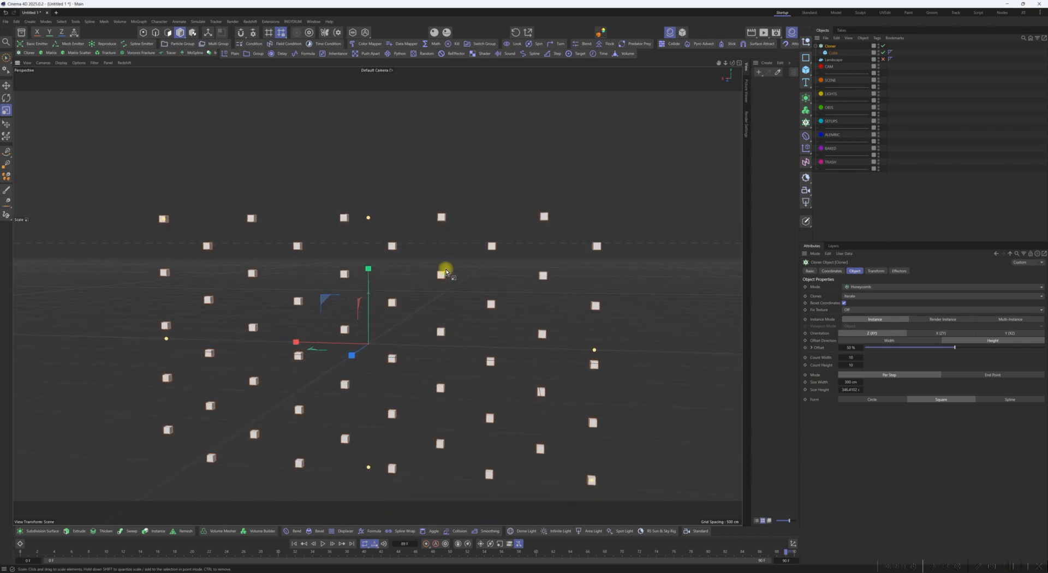
{"action": "mouse_move", "coordinate": [446, 271]}
{"action": "left_mouse_down", "text": "alt"}
{"action": "mouse_move", "coordinate": [445, 247]}
{"action": "mouse_move", "coordinate": [451, 273]}
{"action": "left_mouse_up", "text": "alt"}
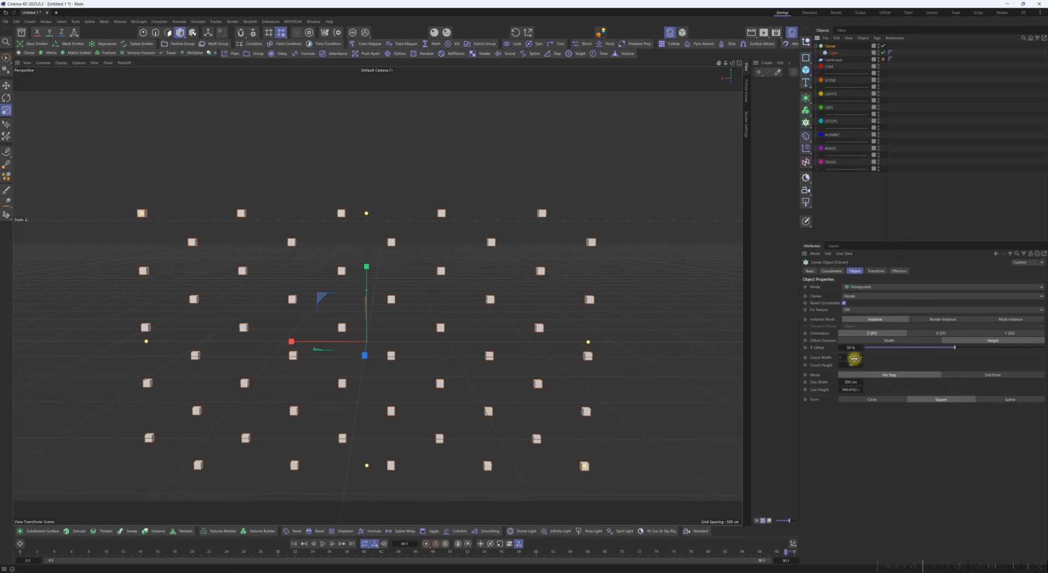
Set the honeycomb's width count to 6 and tighten its spacing to about 36 cm wide by 77 cm high
{"action": "left_click_drag", "start_coordinate": [854, 359], "coordinate": [746, 411]}
{"action": "right_click_drag", "start_coordinate": [365, 346], "coordinate": [474, 280], "text": "alt"}
{"action": "left_click_drag", "start_coordinate": [474, 281], "coordinate": [753, 257], "text": "alt"}
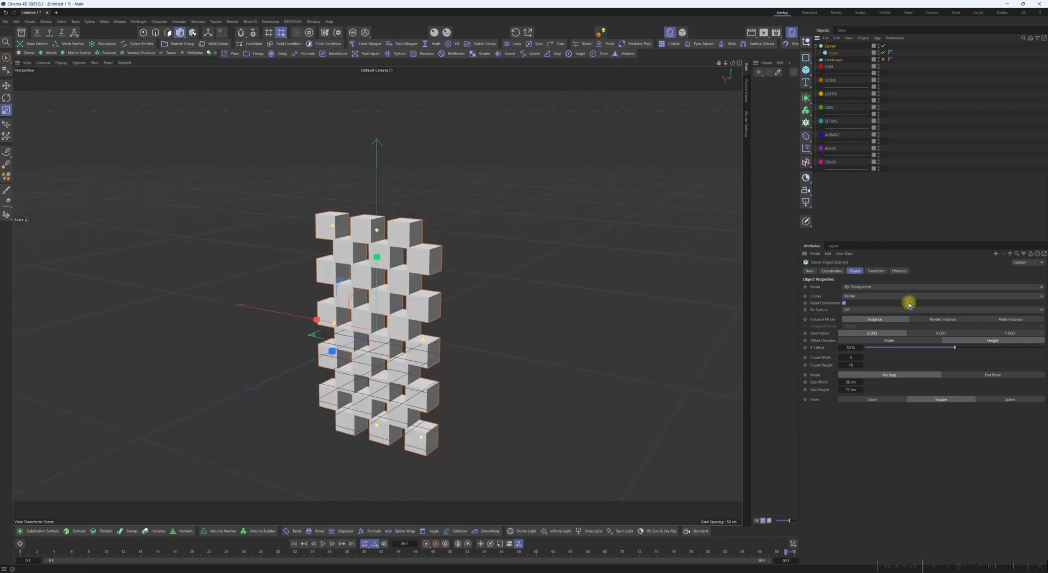
Set the cloner to Object mode with the Landscape as its object, and re-enable the landscape
{"action": "left_click", "coordinate": [896, 286]}
{"action": "left_click", "coordinate": [884, 295]}
{"action": "left_click", "coordinate": [873, 288]}
{"action": "left_click", "coordinate": [874, 286]}
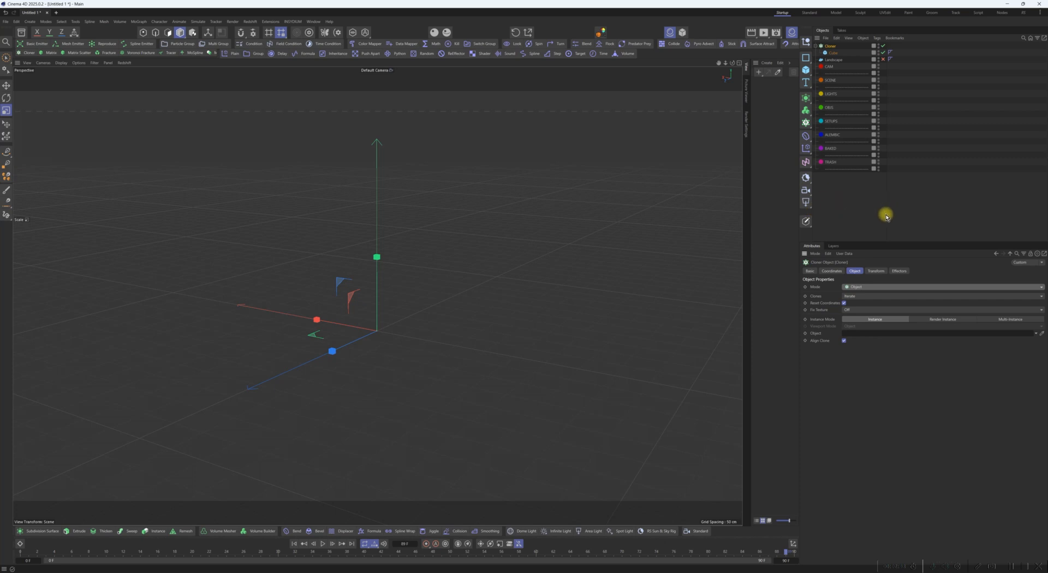
{"action": "left_click_drag", "start_coordinate": [830, 60], "coordinate": [838, 66]}
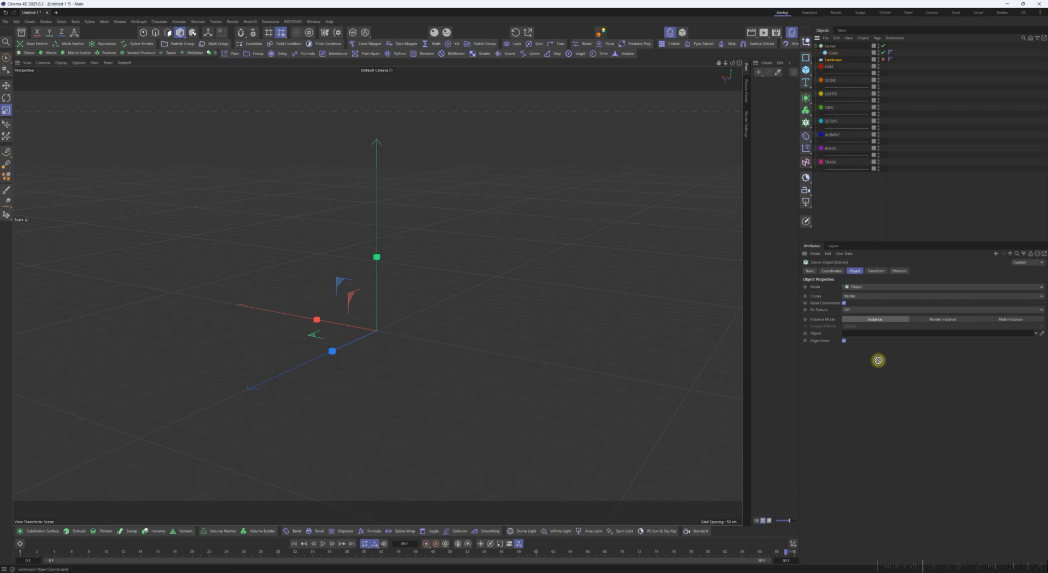
{"action": "left_click", "coordinate": [884, 60]}
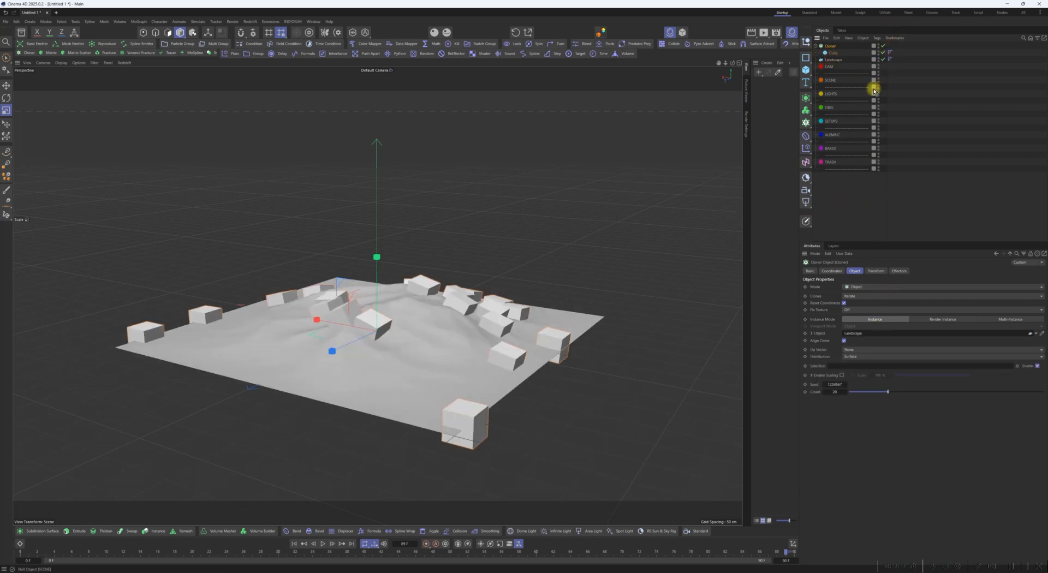
Change the cloner's distribution to Vertex so a cube sits on every landscape vertex
{"action": "mouse_move", "coordinate": [440, 329]}
{"action": "left_mouse_down", "text": "alt"}
{"action": "mouse_move", "coordinate": [440, 382]}
{"action": "mouse_move", "coordinate": [401, 376]}
{"action": "mouse_move", "coordinate": [445, 326]}
{"action": "left_mouse_up", "text": "alt"}
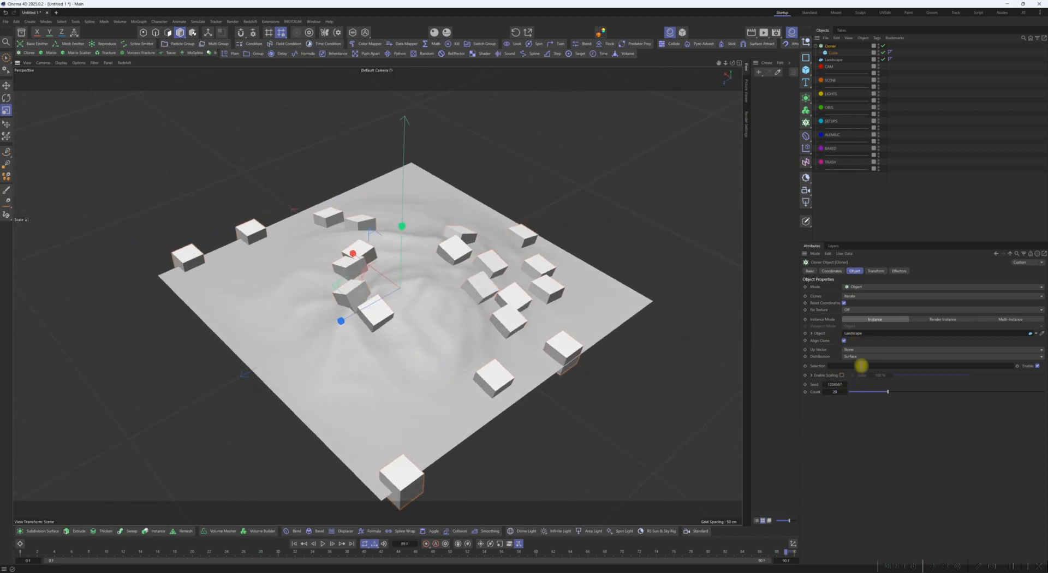
{"action": "left_click", "coordinate": [865, 358]}
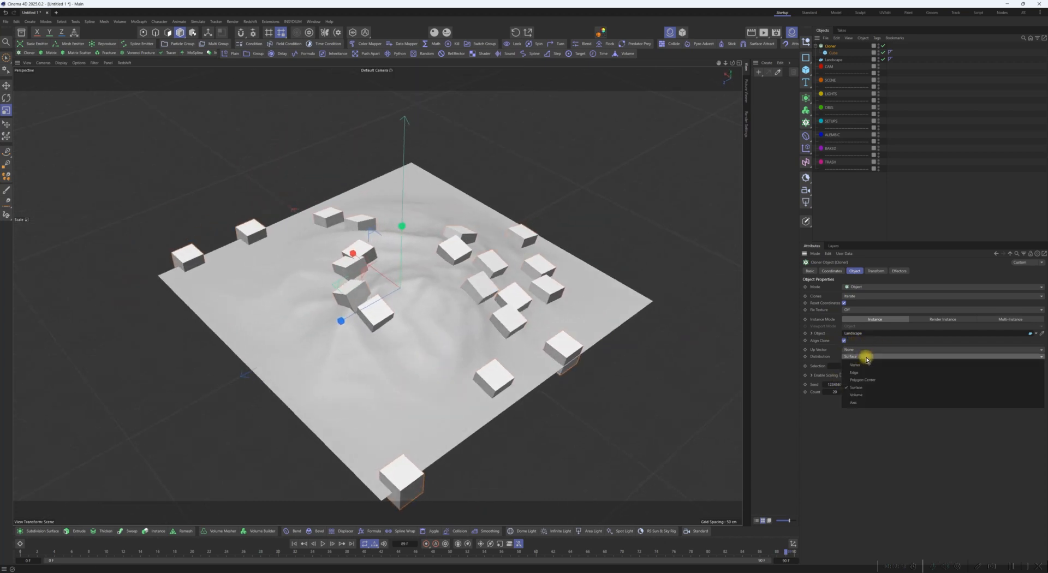
{"action": "left_click", "coordinate": [784, 334]}
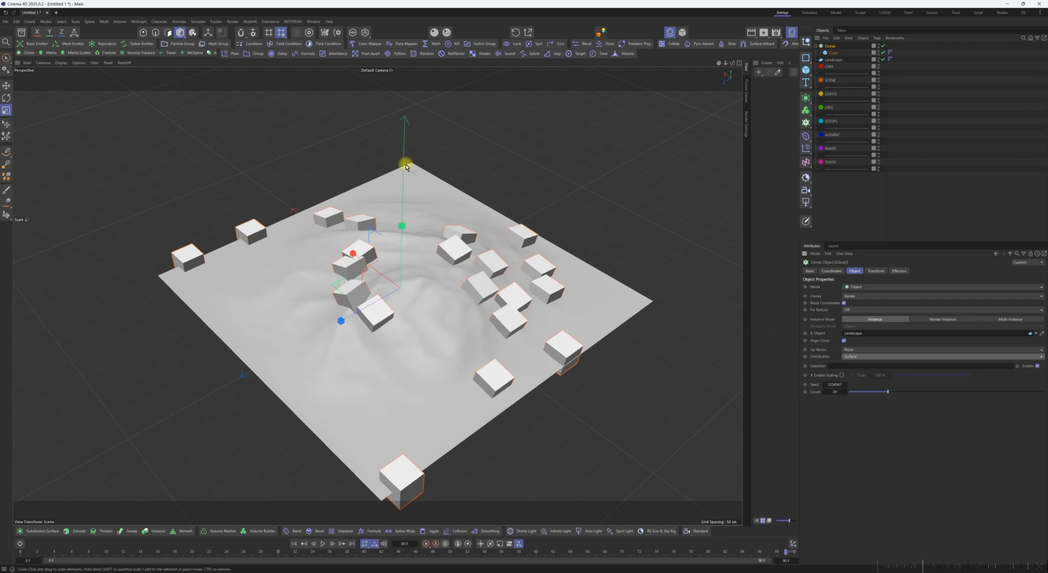
{"action": "mouse_move", "coordinate": [353, 367]}
{"action": "left_mouse_down", "text": "alt"}
{"action": "mouse_move", "coordinate": [405, 348]}
{"action": "mouse_move", "coordinate": [391, 325]}
{"action": "mouse_move", "coordinate": [441, 422]}
{"action": "left_mouse_up", "text": "alt"}
{"action": "right_click_drag", "start_coordinate": [428, 419], "coordinate": [459, 368], "text": "alt"}
{"action": "mouse_move", "coordinate": [448, 411]}
{"action": "left_mouse_down", "text": "alt"}
{"action": "mouse_move", "coordinate": [456, 424]}
{"action": "mouse_move", "coordinate": [443, 412]}
{"action": "left_mouse_up", "text": "alt"}
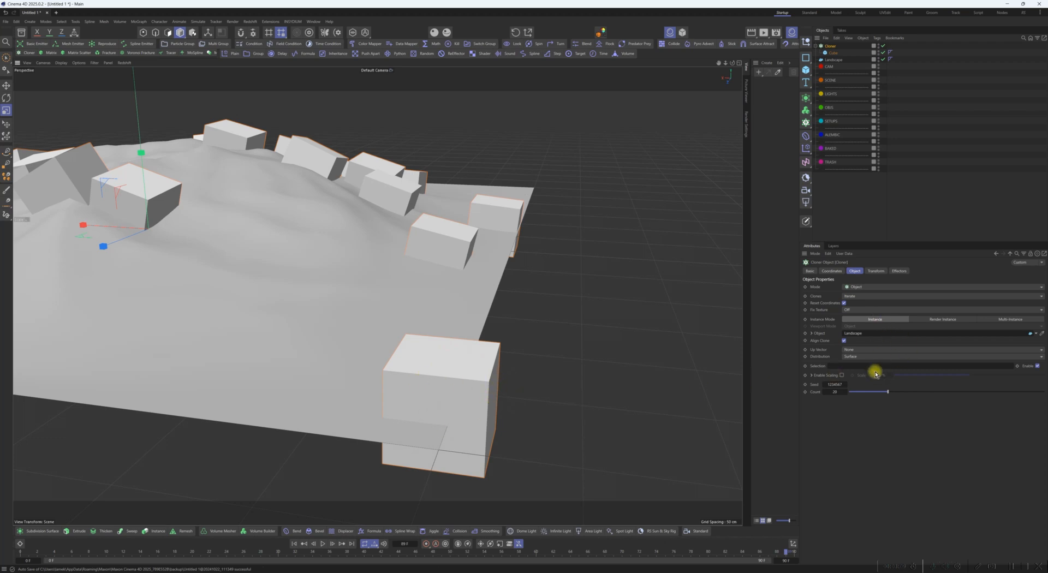
{"action": "left_click", "coordinate": [857, 357]}
{"action": "left_click", "coordinate": [855, 364]}
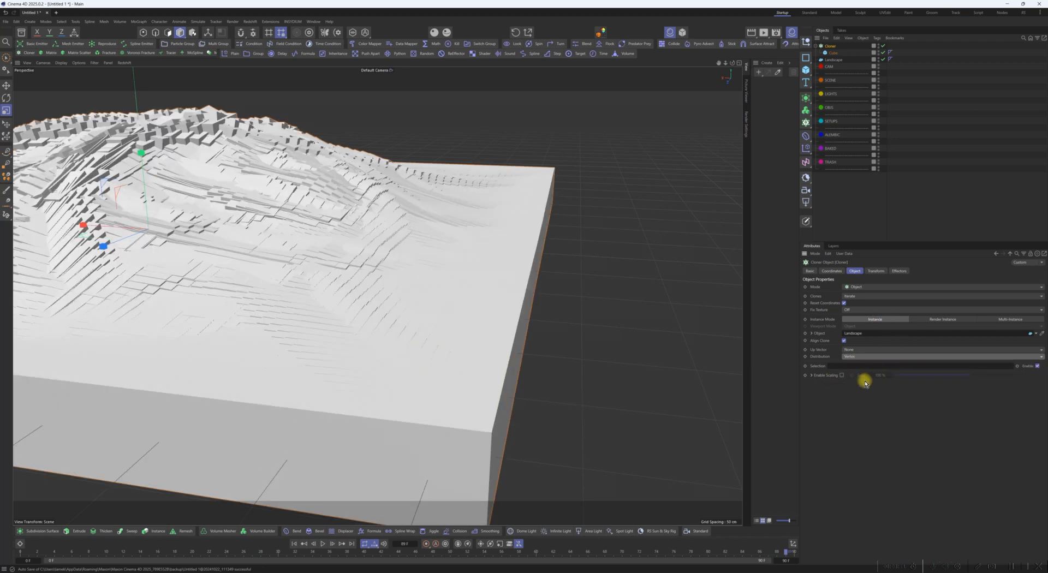
{"action": "scroll", "coordinate": [318, 346], "scroll_direction": "down", "scroll_amount": 3}
{"action": "scroll", "coordinate": [437, 356], "scroll_direction": "up", "scroll_amount": 5}
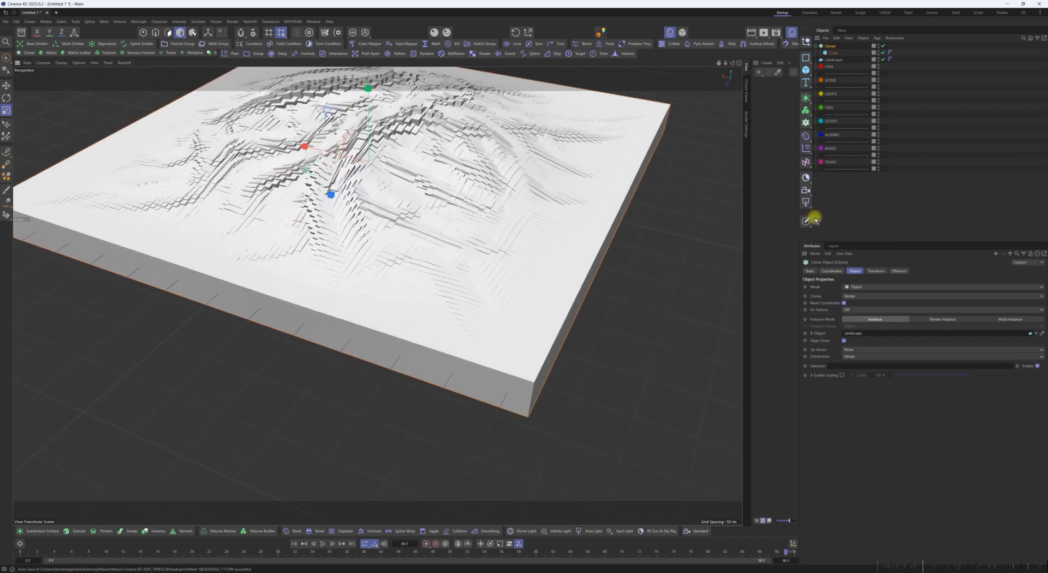
Scale the cube inside the cloner freehand to reduce the overlap between clones, and check the surface up close
{"action": "left_click", "coordinate": [833, 53]}
{"action": "key", "text": "t"}
{"action": "left_click_drag", "start_coordinate": [626, 240], "coordinate": [494, 382]}
{"action": "middle_click_drag", "start_coordinate": [431, 282], "coordinate": [472, 390], "text": "alt"}
{"action": "right_click_drag", "start_coordinate": [452, 346], "coordinate": [482, 232], "text": "alt"}
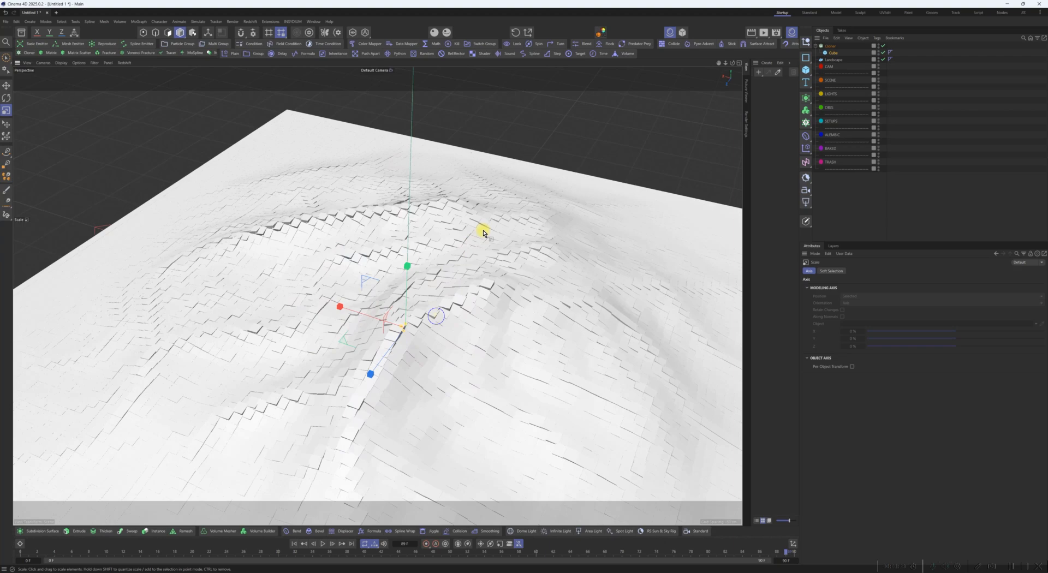
{"action": "left_click_drag", "start_coordinate": [477, 330], "coordinate": [487, 290], "text": "alt"}
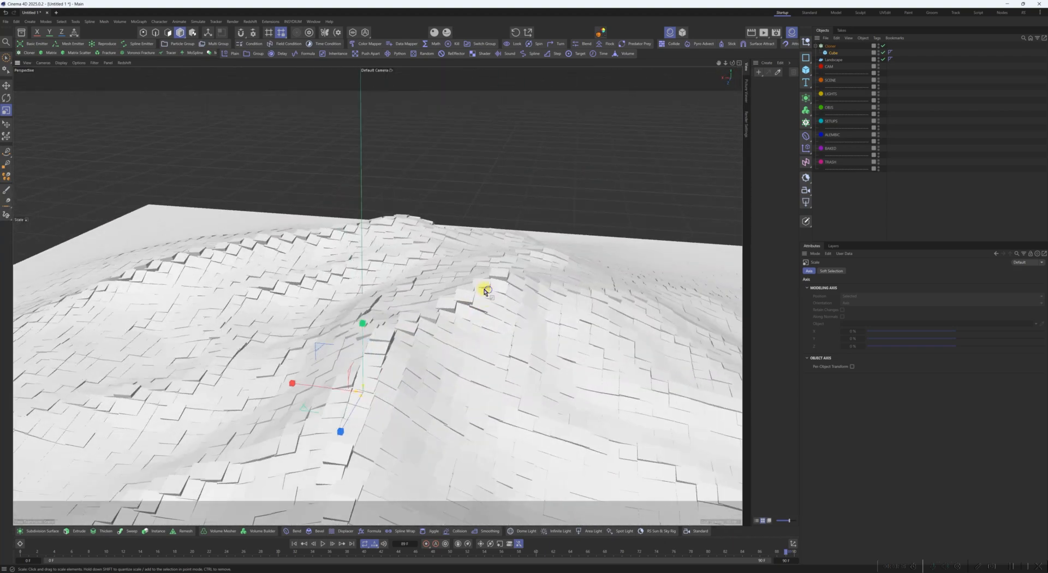
{"action": "right_click_drag", "start_coordinate": [487, 290], "coordinate": [464, 356], "text": "alt"}
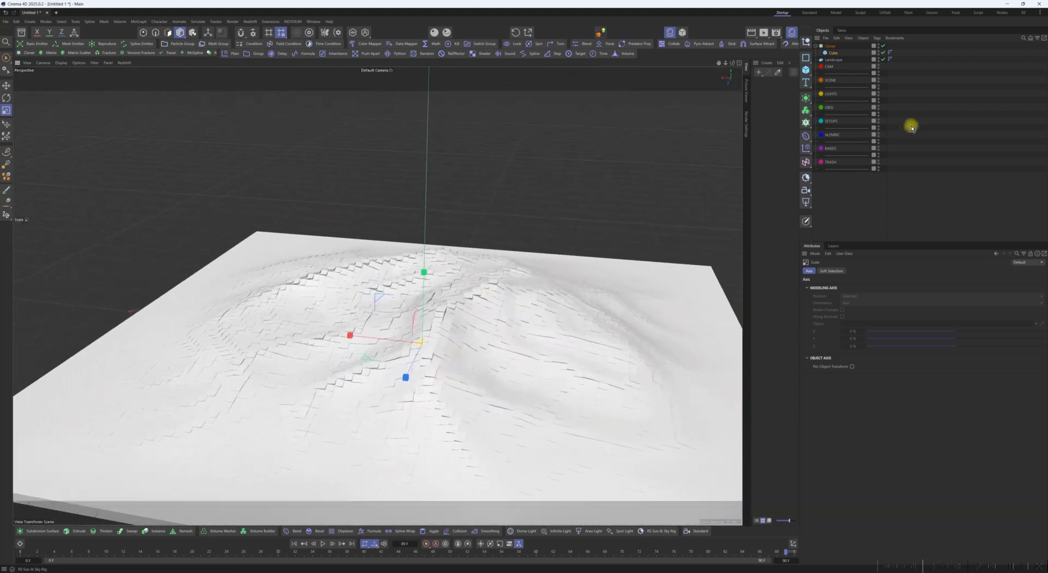
Set the cube's X, Y and Z sizes to 5 cm each and check the gaps between clones
{"action": "left_click", "coordinate": [837, 53]}
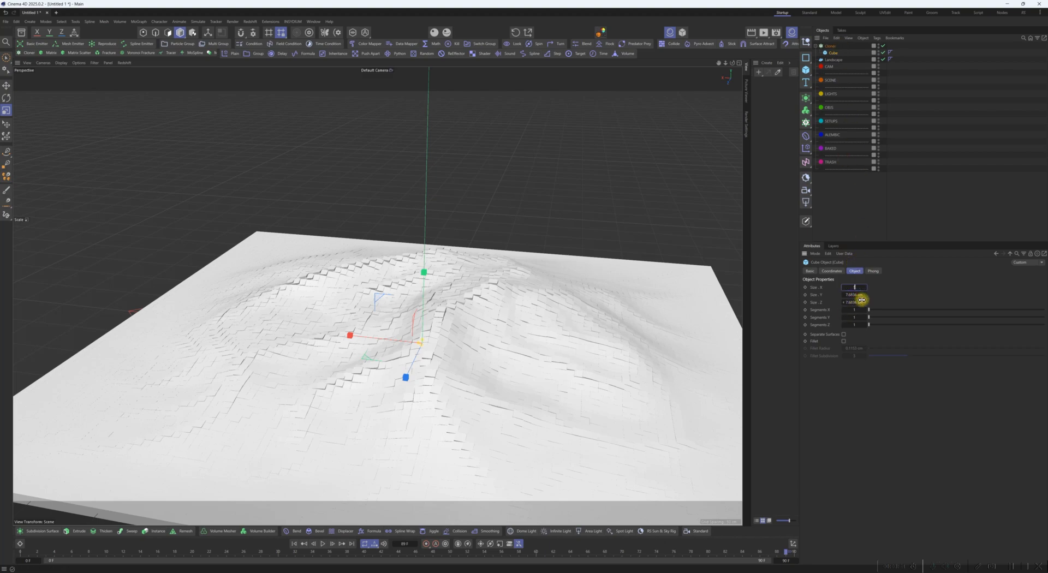
{"action": "key", "text": "Return"}
{"action": "scroll", "coordinate": [437, 365], "scroll_direction": "up", "scroll_amount": 5}
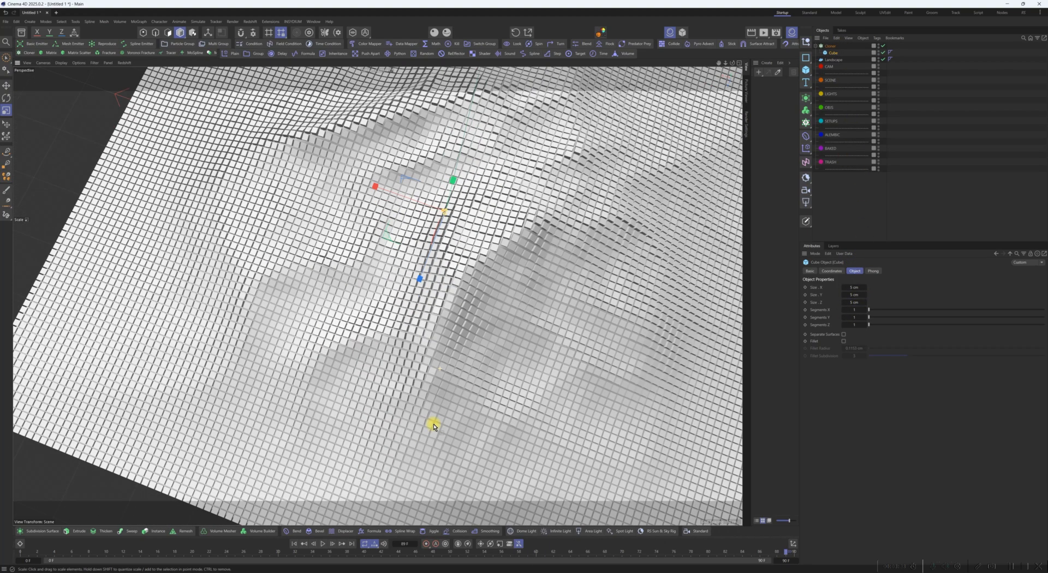
{"action": "scroll", "coordinate": [433, 426], "scroll_direction": "down", "scroll_amount": 5}
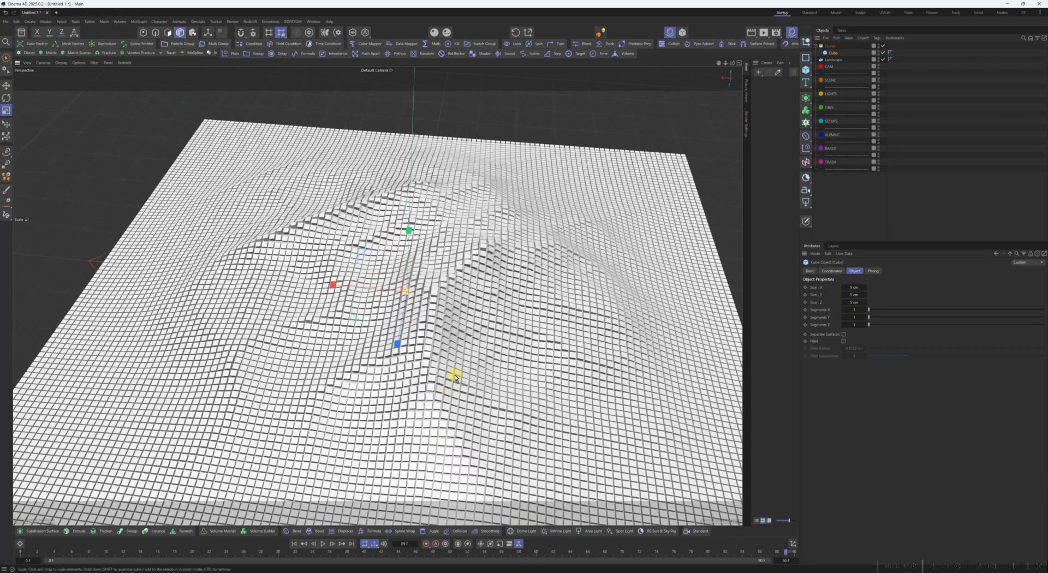
Set the landscape's width and depth segments to 110 each
{"action": "left_click", "coordinate": [833, 60]}
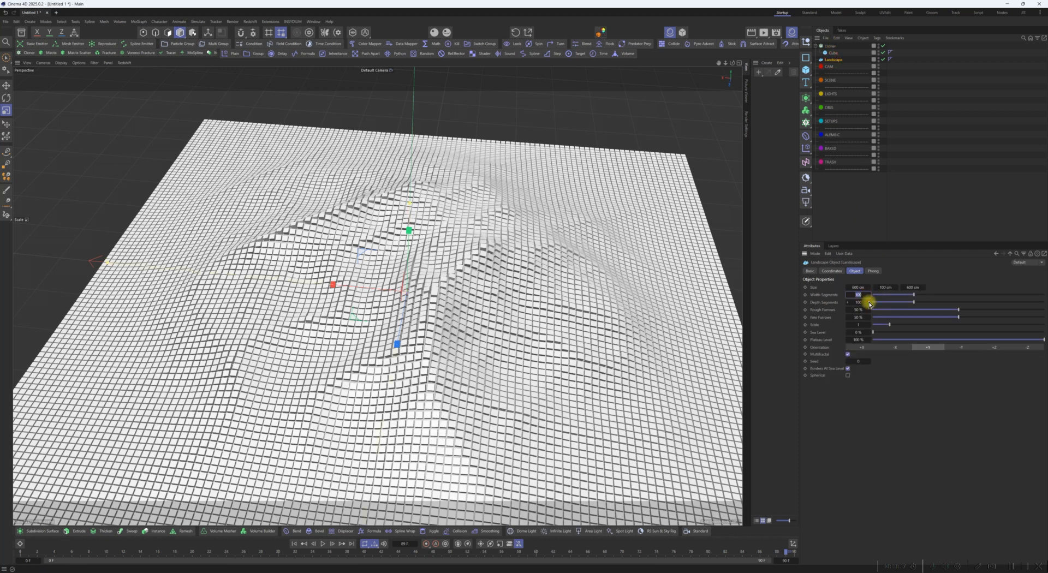
{"action": "type", "text": "110"}
{"action": "key", "text": "Tab"}
{"action": "type", "text": "110"}
{"action": "key", "text": "Tab"}
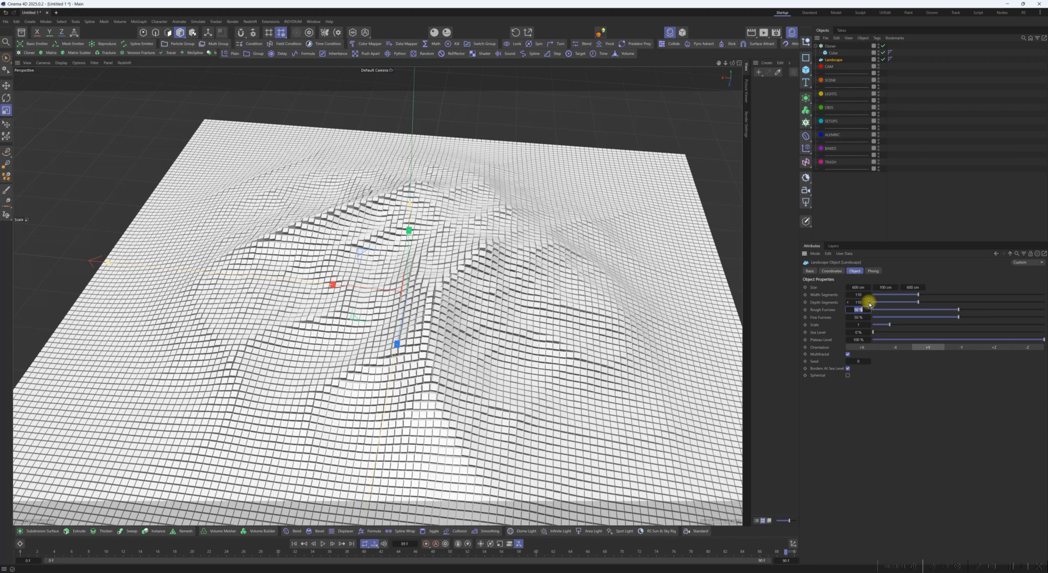
Set the landscape's width and depth segments to 130 each
{"action": "left_click_drag", "start_coordinate": [922, 295], "coordinate": [923, 298]}
{"action": "left_click", "coordinate": [861, 295]}
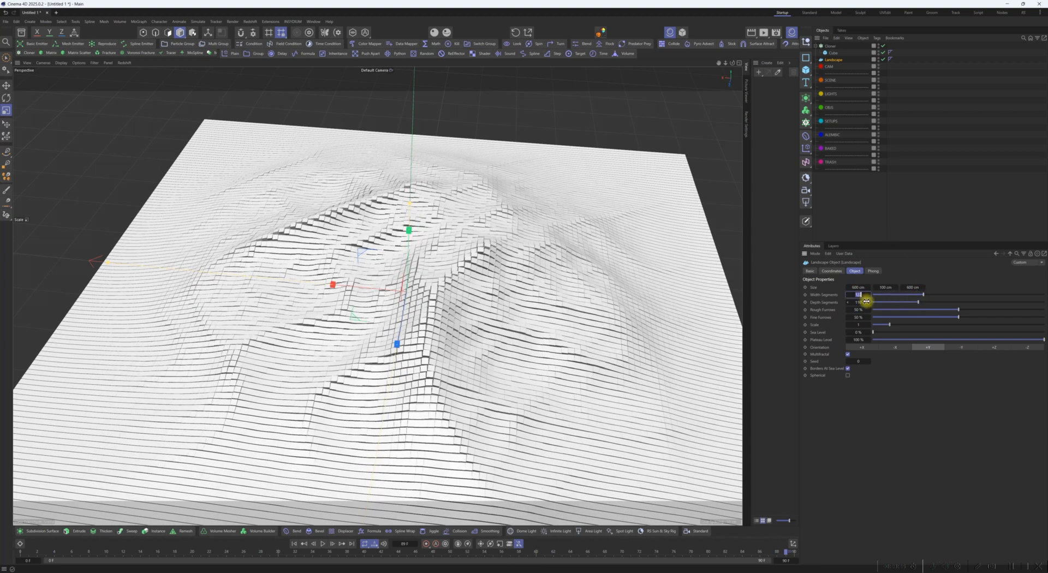
{"action": "type", "text": "130"}
{"action": "key", "text": "Tab"}
{"action": "type", "text": "130"}
{"action": "key", "text": "Return"}
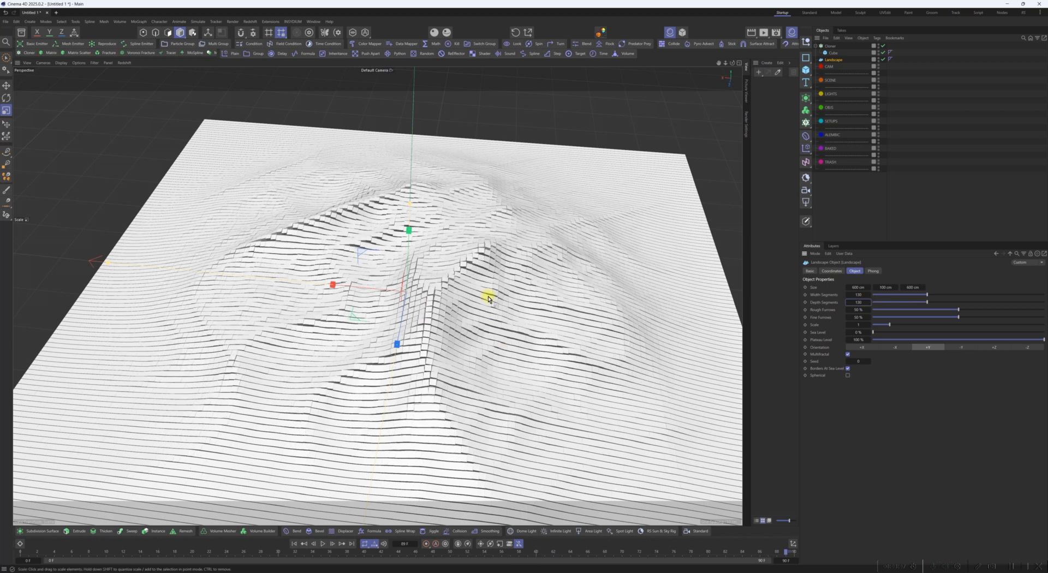
Examine the denser voxel terrain from several angles and distances for remaining gaps
{"action": "left_click_drag", "start_coordinate": [458, 276], "coordinate": [456, 325], "text": "alt"}
{"action": "right_click_drag", "start_coordinate": [455, 326], "coordinate": [450, 314], "text": "alt"}
{"action": "left_click_drag", "start_coordinate": [449, 314], "coordinate": [442, 285], "text": "alt"}
{"action": "middle_click_drag", "start_coordinate": [442, 285], "coordinate": [447, 247], "text": "alt"}
{"action": "right_click_drag", "start_coordinate": [447, 248], "coordinate": [421, 297], "text": "alt"}
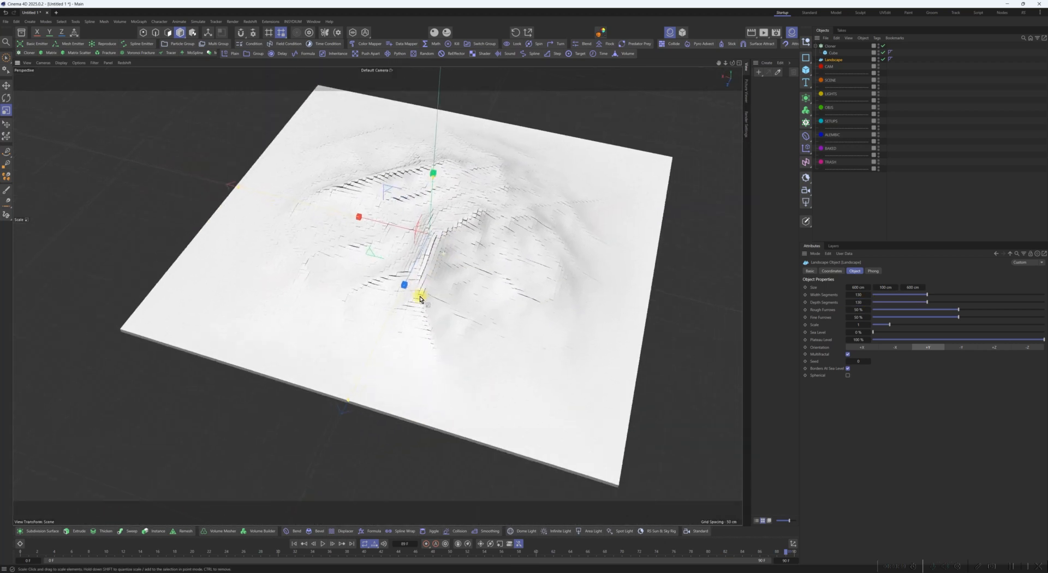
{"action": "left_click_drag", "start_coordinate": [421, 297], "coordinate": [439, 261], "text": "alt"}
{"action": "right_click_drag", "start_coordinate": [439, 261], "coordinate": [449, 283], "text": "alt"}
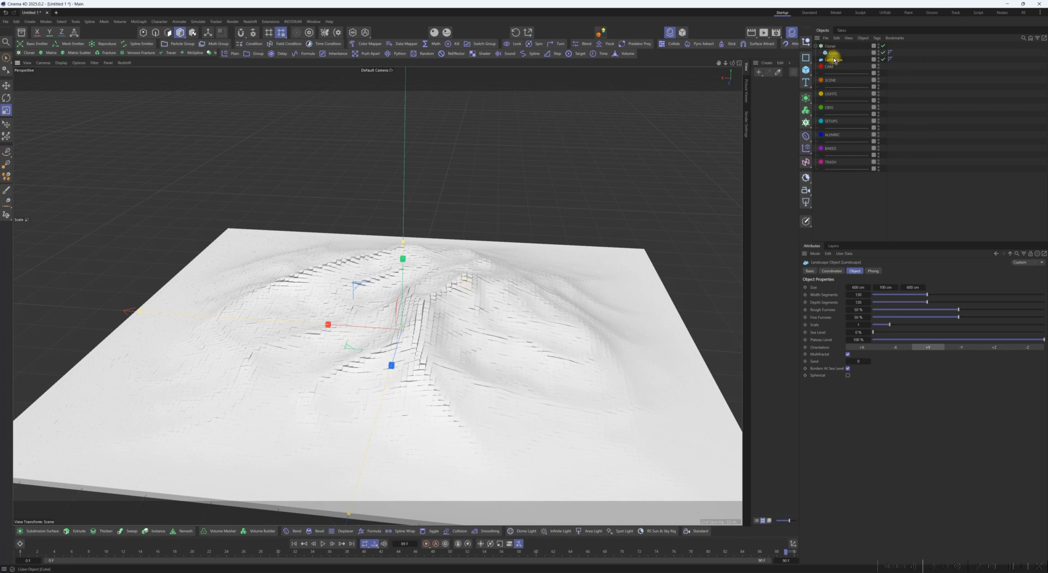
{"action": "scroll", "coordinate": [480, 328], "scroll_direction": "up", "scroll_amount": 4}
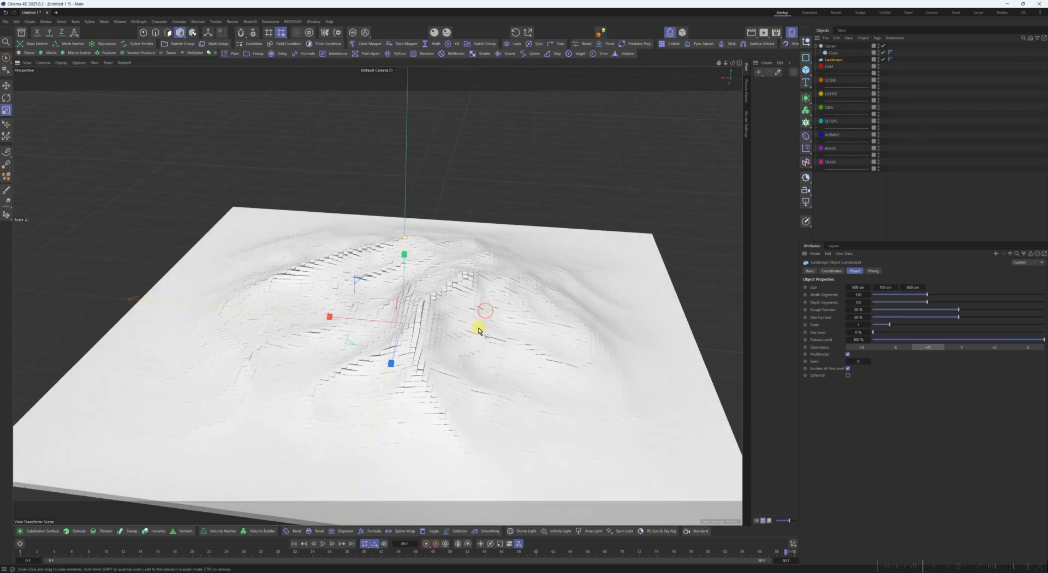
{"action": "left_click_drag", "start_coordinate": [486, 331], "coordinate": [580, 272], "text": "alt"}
Add a Plain effector to the cloner and check it in the cloner's effector list
{"action": "left_click", "coordinate": [831, 46]}
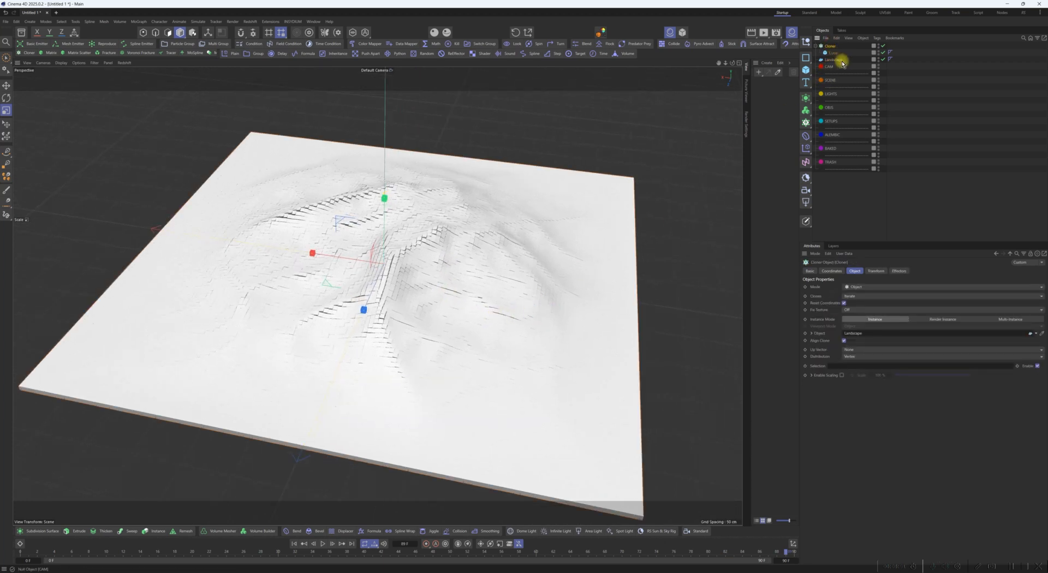
{"action": "left_click", "coordinate": [806, 148]}
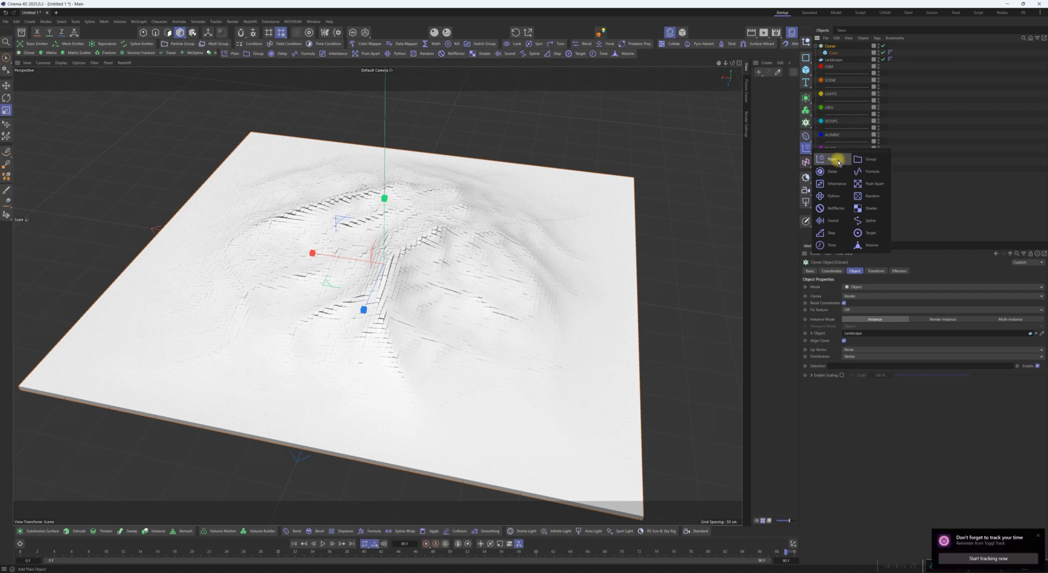
{"action": "left_click", "coordinate": [807, 148]}
{"action": "left_click", "coordinate": [826, 163]}
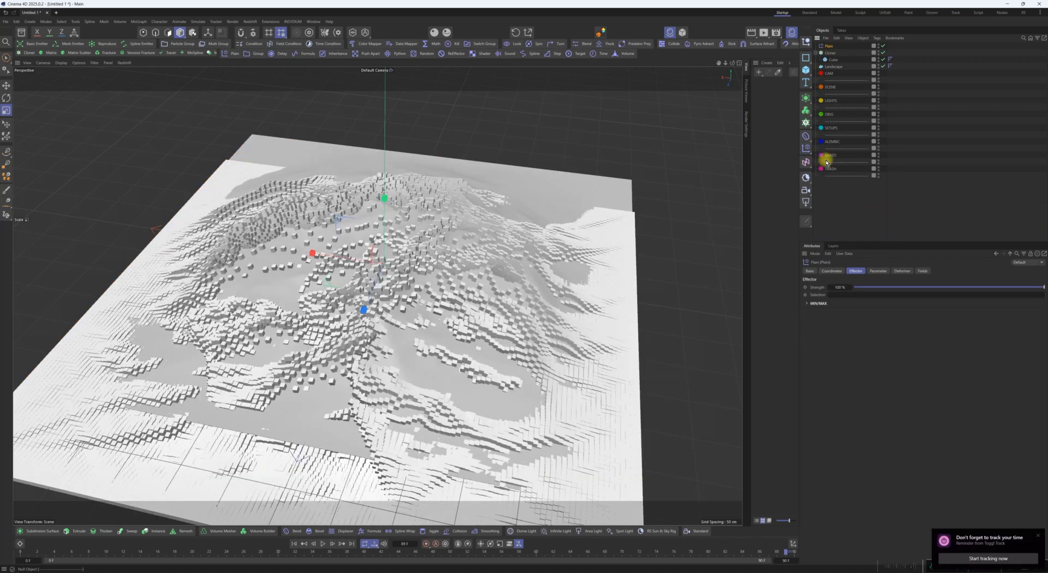
{"action": "mouse_move", "coordinate": [480, 398]}
{"action": "left_mouse_down", "text": "alt"}
{"action": "mouse_move", "coordinate": [468, 370]}
{"action": "mouse_move", "coordinate": [531, 358]}
{"action": "left_mouse_up", "text": "alt"}
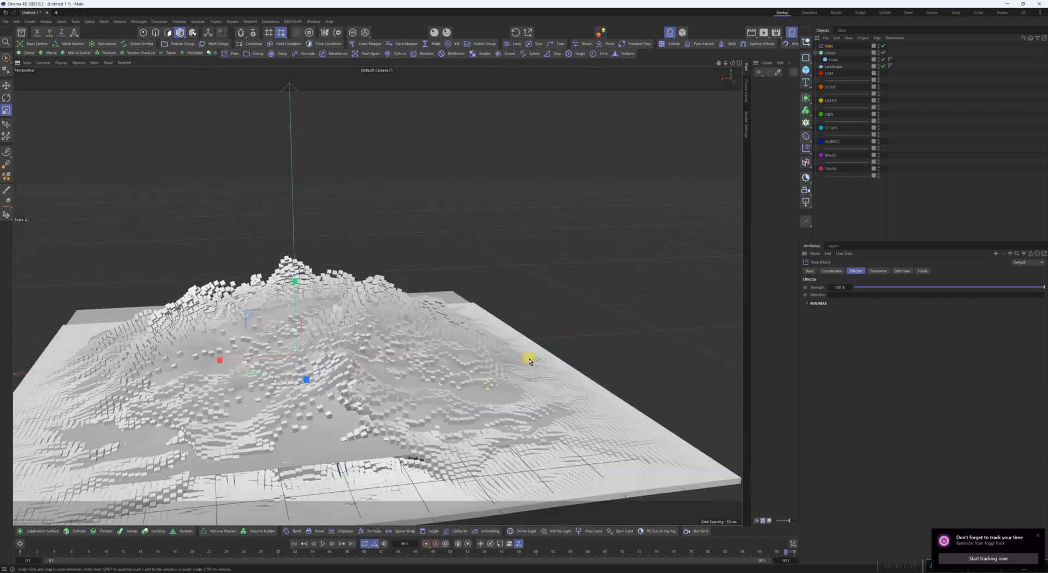
{"action": "left_click", "coordinate": [831, 53]}
{"action": "left_click", "coordinate": [899, 270]}
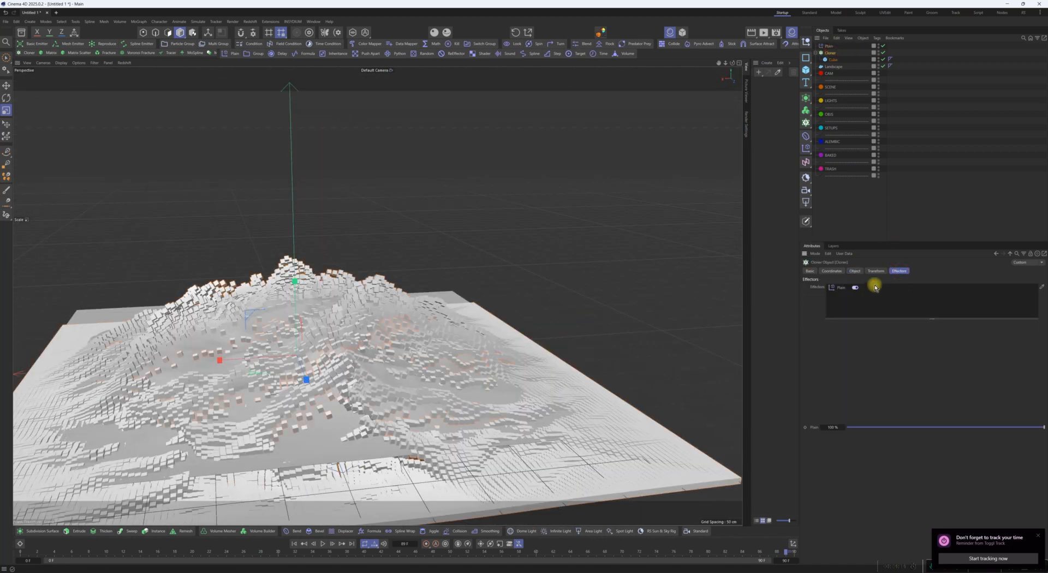
Try a larger Y position offset on the Plain effector, undo it, and set the Y offset to 0 cm
{"action": "left_click", "coordinate": [829, 45]}
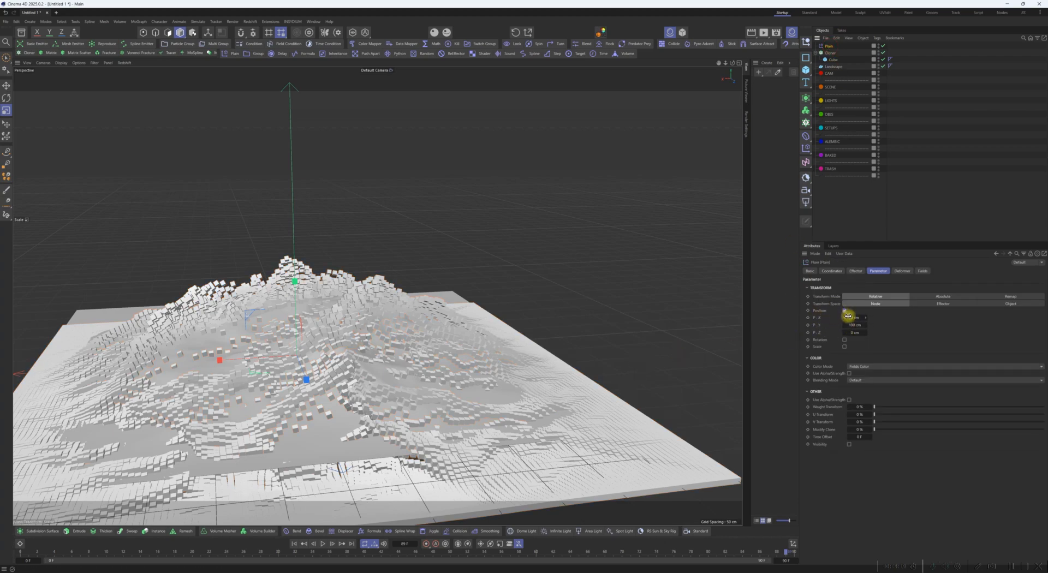
{"action": "mouse_move", "coordinate": [503, 424]}
{"action": "left_mouse_down", "text": "alt"}
{"action": "mouse_move", "coordinate": [515, 367]}
{"action": "mouse_move", "coordinate": [482, 417]}
{"action": "mouse_move", "coordinate": [511, 440]}
{"action": "mouse_move", "coordinate": [489, 403]}
{"action": "mouse_move", "coordinate": [498, 367]}
{"action": "mouse_move", "coordinate": [530, 405]}
{"action": "mouse_move", "coordinate": [529, 342]}
{"action": "mouse_move", "coordinate": [538, 359]}
{"action": "mouse_move", "coordinate": [627, 355]}
{"action": "left_mouse_up", "text": "alt"}
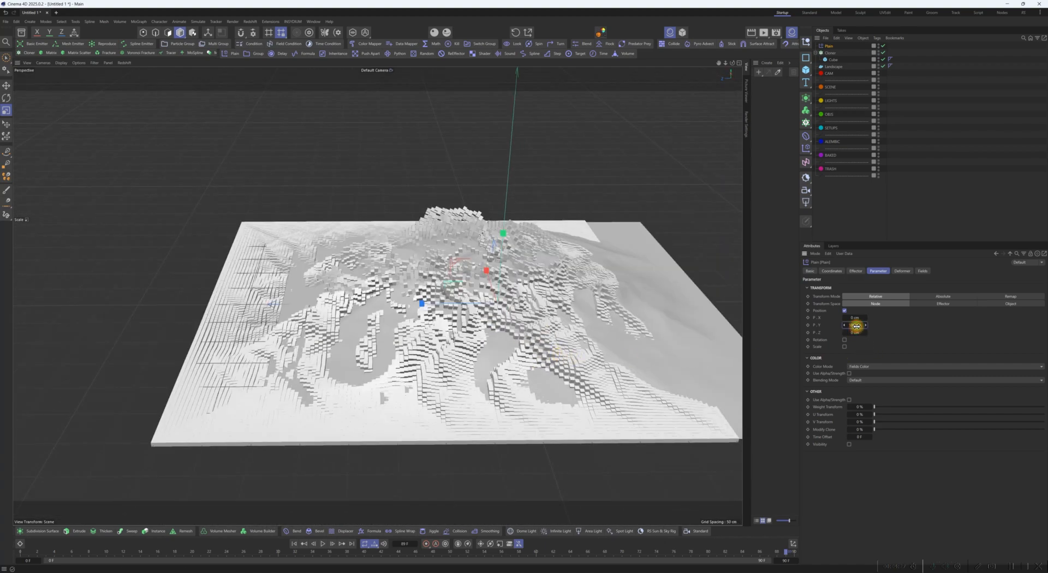
{"action": "mouse_move", "coordinate": [856, 326]}
{"action": "left_mouse_down"}
{"action": "mouse_move", "coordinate": [989, 337]}
{"action": "mouse_move", "coordinate": [838, 342]}
{"action": "mouse_move", "coordinate": [892, 335]}
{"action": "mouse_move", "coordinate": [827, 326]}
{"action": "left_mouse_up"}
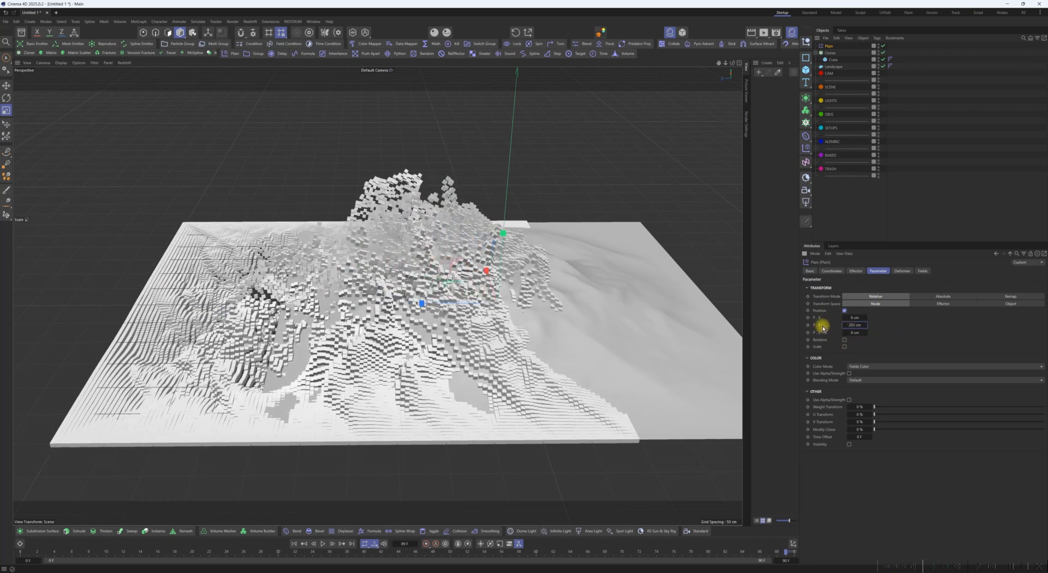
{"action": "key", "text": "ctrl+z"}
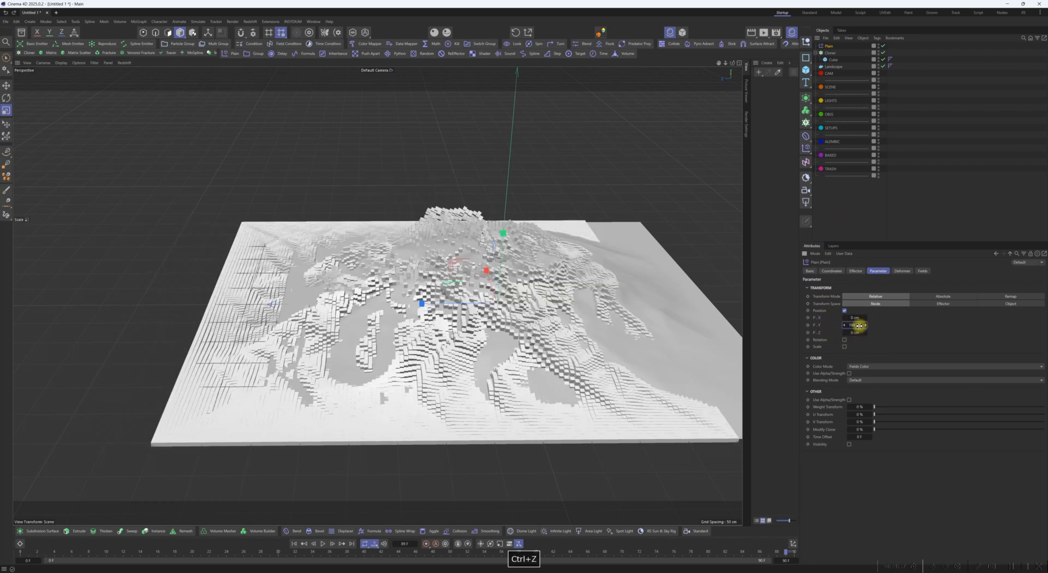
{"action": "type", "text": "0"}
{"action": "key", "text": "Return"}
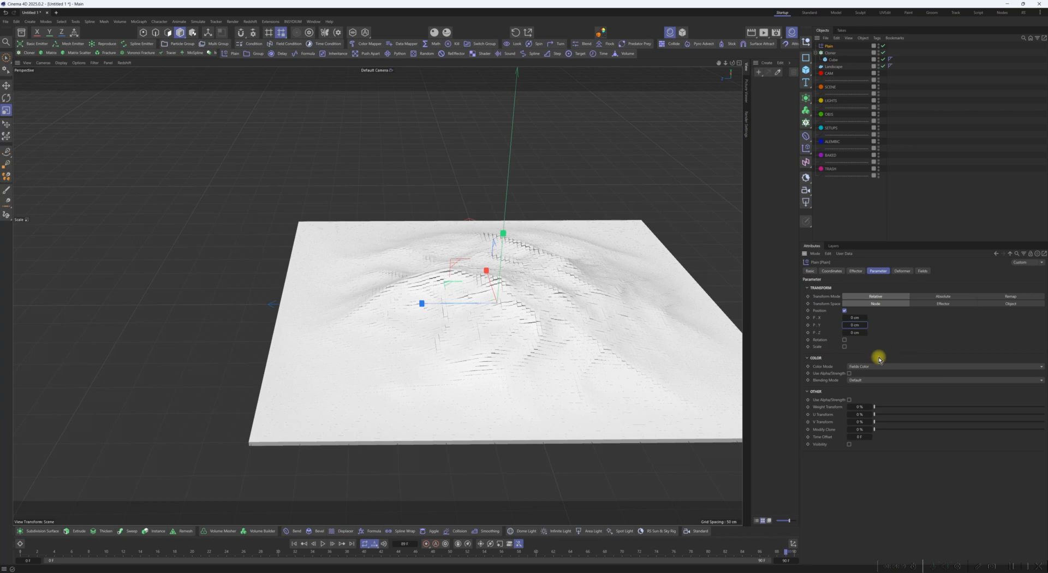
Try offsetting the clones along the Plain effector's other position axes and undo the changes
{"action": "mouse_move", "coordinate": [859, 332]}
{"action": "left_mouse_down"}
{"action": "mouse_move", "coordinate": [921, 327]}
{"action": "mouse_move", "coordinate": [858, 328]}
{"action": "mouse_move", "coordinate": [924, 312]}
{"action": "mouse_move", "coordinate": [871, 314]}
{"action": "left_mouse_up"}
{"action": "key", "text": "ctrl+z"}
{"action": "key", "text": "ctrl+z"}
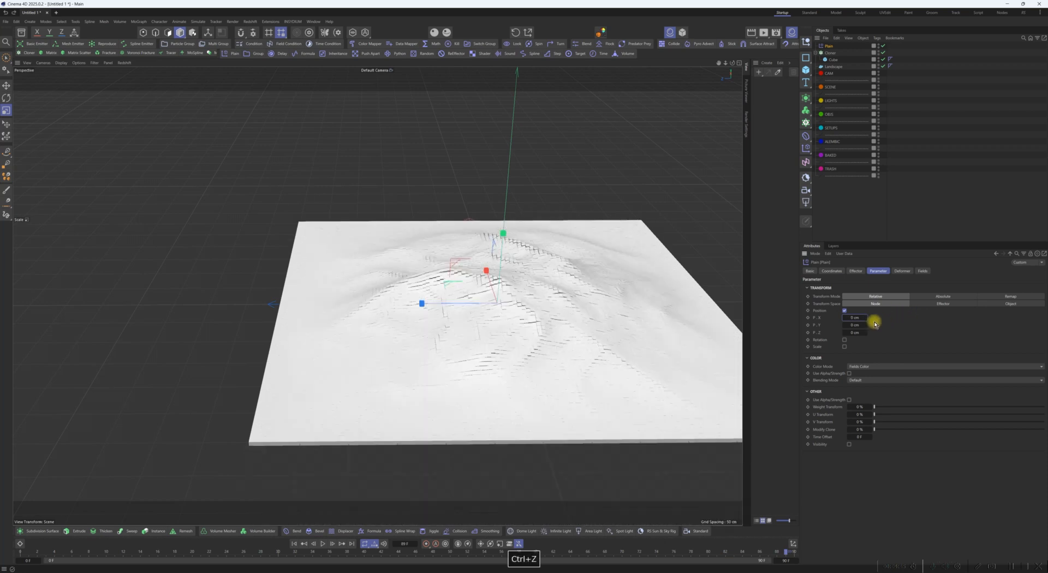
Turn off the Plain effector's position offset and enable uniform scaling with a scale of -1
{"action": "left_click_drag", "start_coordinate": [585, 342], "coordinate": [590, 508], "text": "alt"}
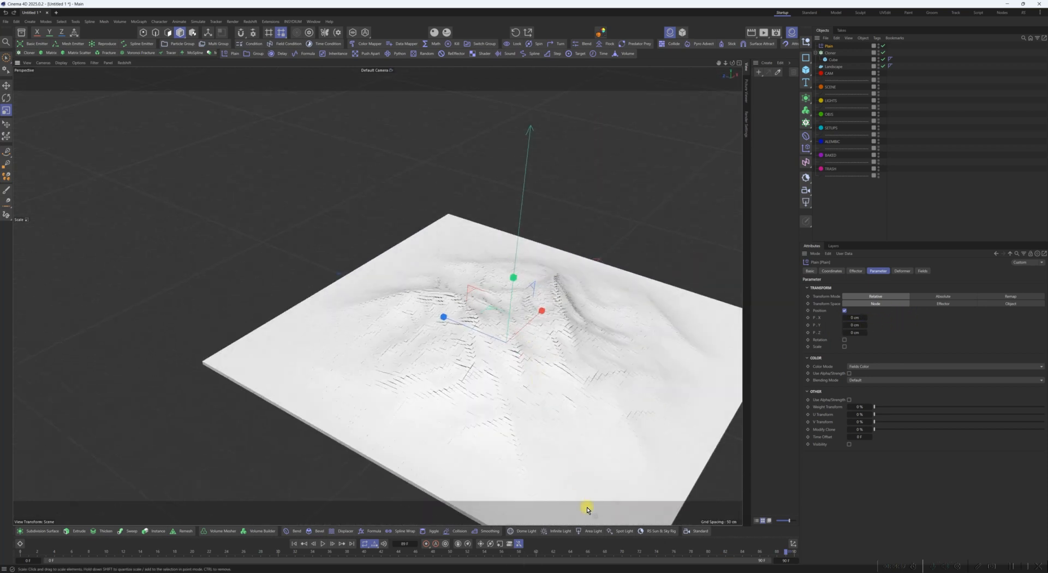
{"action": "left_click", "coordinate": [844, 311]}
{"action": "left_click_drag", "start_coordinate": [568, 377], "coordinate": [534, 334], "text": "alt"}
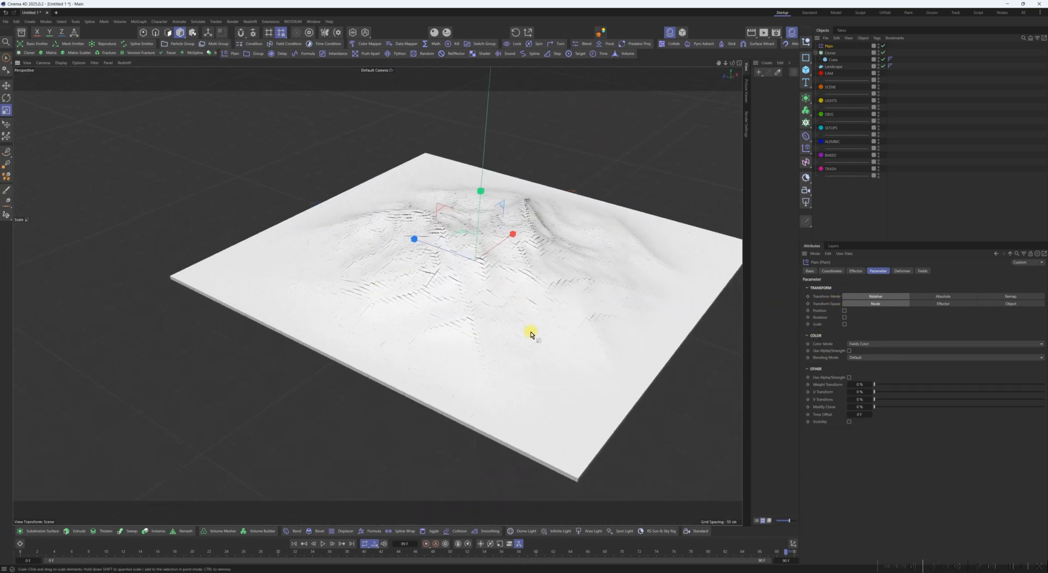
{"action": "left_click", "coordinate": [845, 324]}
{"action": "left_click", "coordinate": [845, 331]}
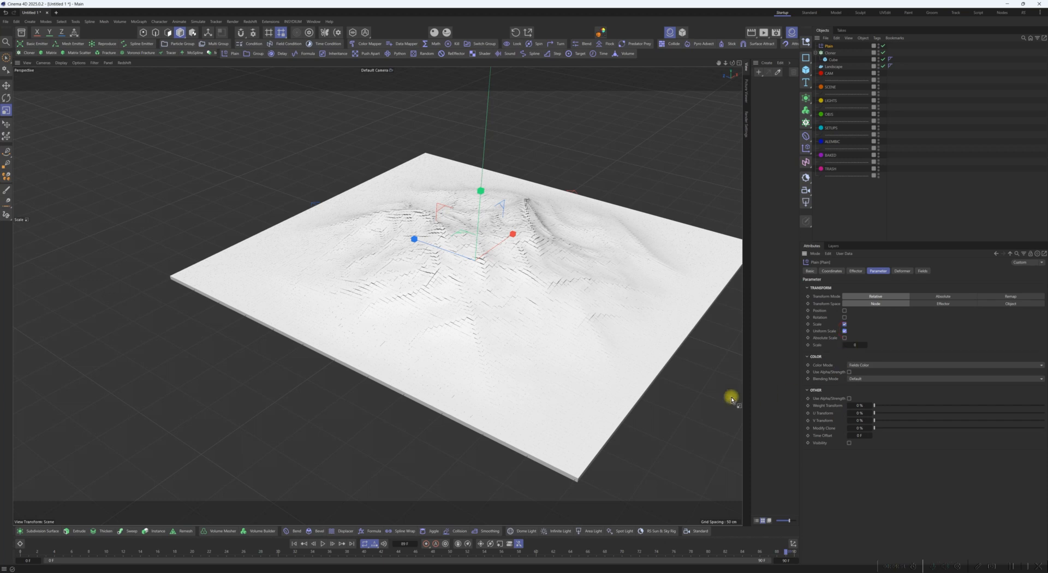
{"action": "left_click_drag", "start_coordinate": [600, 360], "coordinate": [534, 340], "text": "alt"}
{"action": "right_click_drag", "start_coordinate": [534, 340], "coordinate": [592, 300], "text": "alt"}
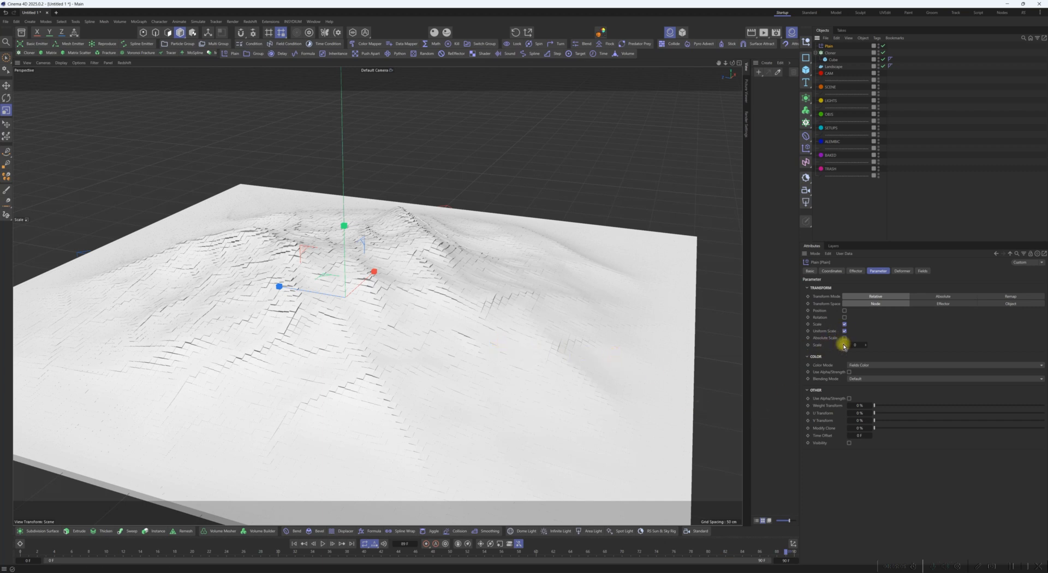
{"action": "type", "text": "-1"}
{"action": "key", "text": "Return"}
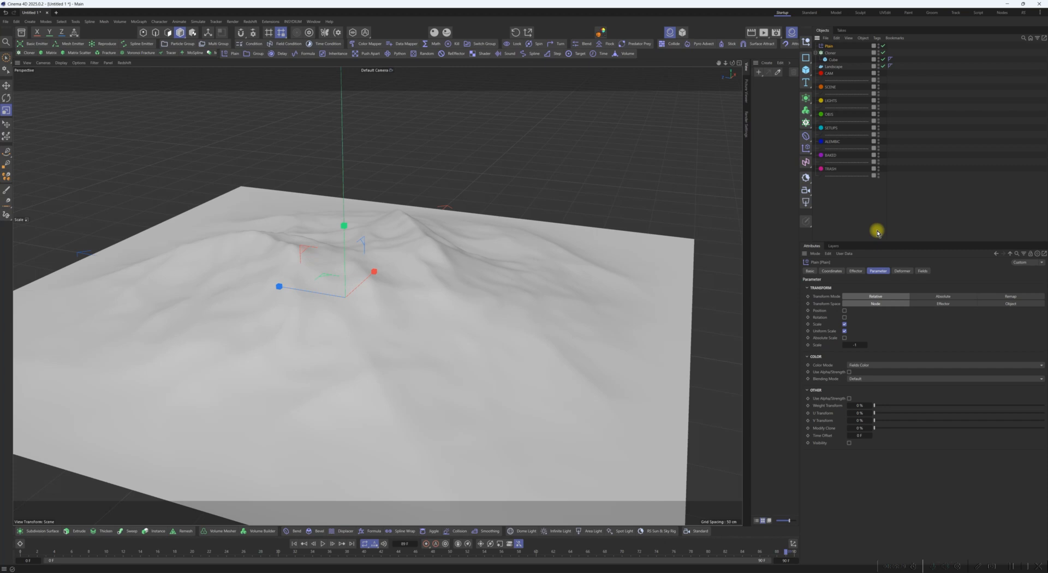
Add a Spherical Field to the Plain effector to limit where the clones are scaled
{"action": "left_click", "coordinate": [931, 275]}
{"action": "left_click", "coordinate": [814, 339]}
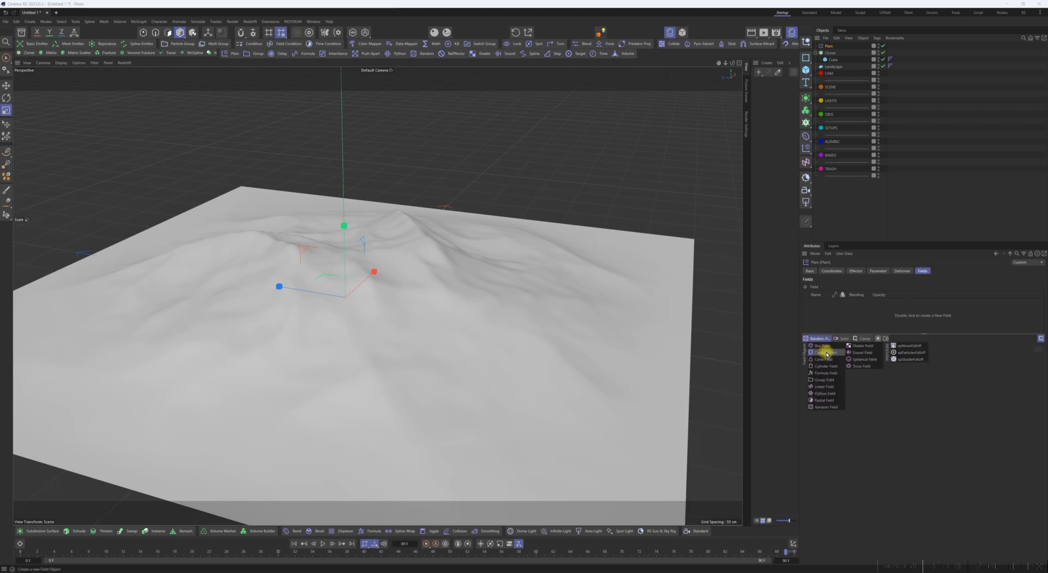
{"action": "left_click", "coordinate": [864, 359]}
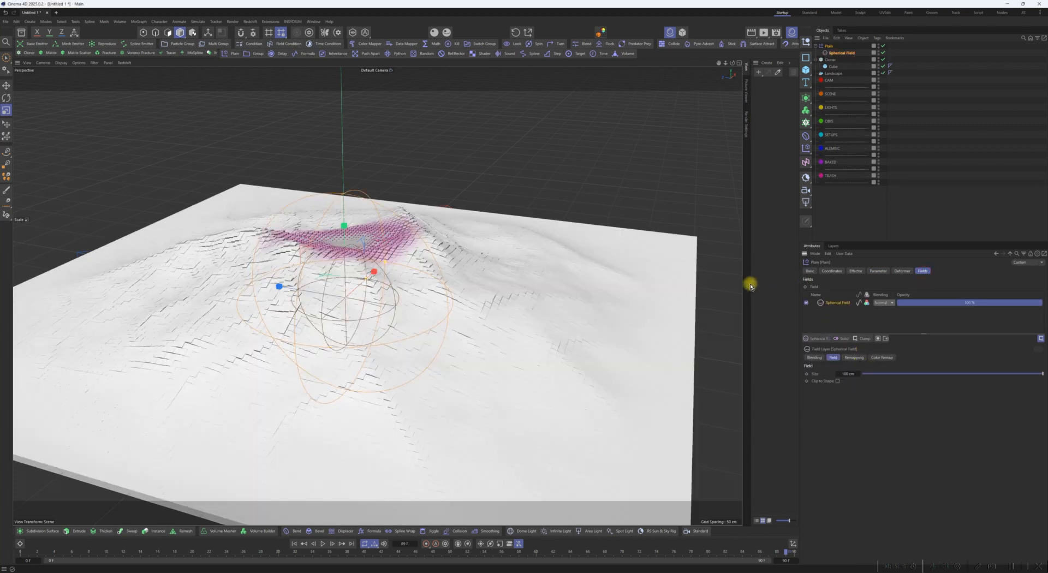
{"action": "left_click_drag", "start_coordinate": [402, 270], "coordinate": [409, 291], "text": "alt"}
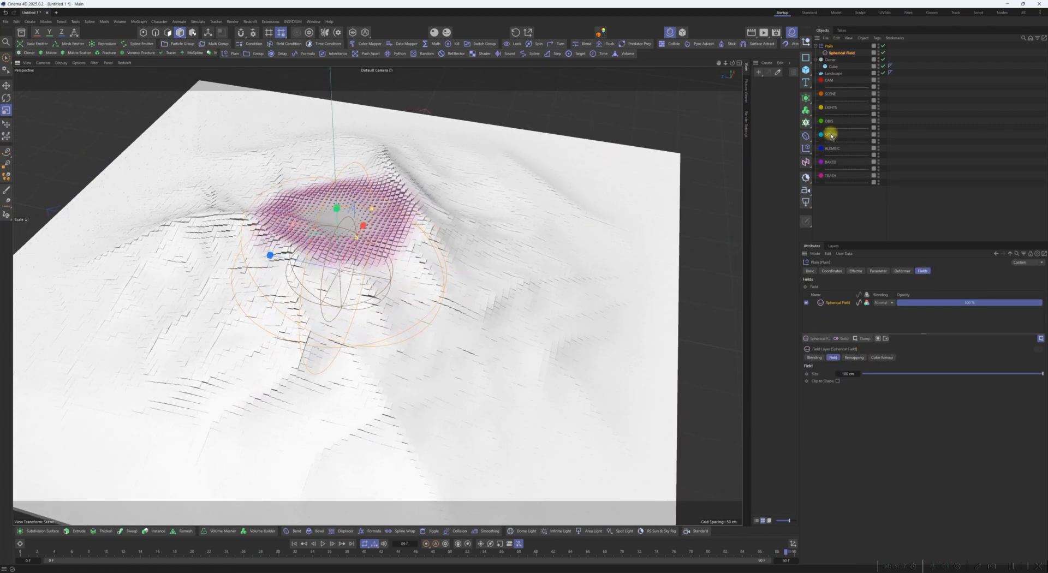
Invert the remapping of the Plain effector's spherical field
{"action": "left_click", "coordinate": [849, 54]}
{"action": "left_click_drag", "start_coordinate": [346, 339], "coordinate": [350, 362], "text": "alt"}
{"action": "middle_click_drag", "start_coordinate": [377, 367], "coordinate": [417, 459], "text": "alt"}
{"action": "mouse_move", "coordinate": [401, 315]}
{"action": "left_mouse_down", "text": "alt"}
{"action": "mouse_move", "coordinate": [408, 335]}
{"action": "mouse_move", "coordinate": [408, 307]}
{"action": "left_mouse_up", "text": "alt"}
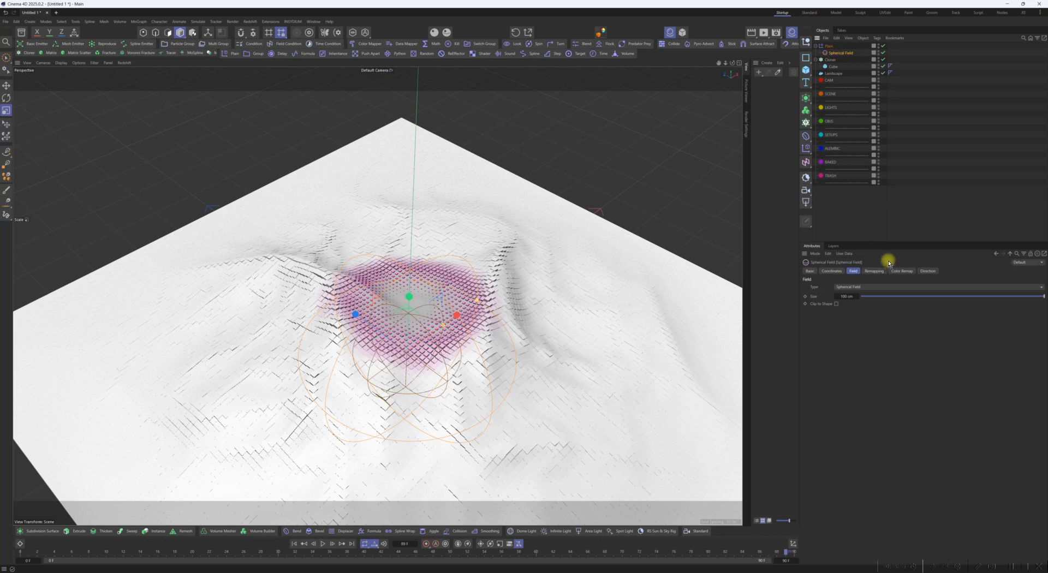
{"action": "left_click", "coordinate": [874, 272]}
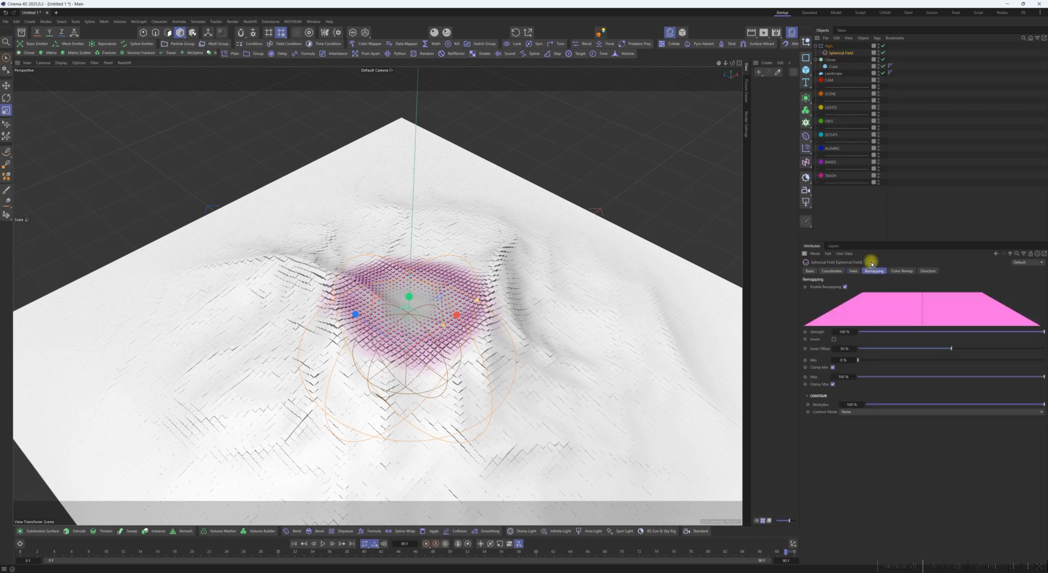
{"action": "left_click", "coordinate": [834, 339]}
Move the spherical field upward so its centre lies close to the terrain surface
{"action": "mouse_move", "coordinate": [429, 349]}
{"action": "left_mouse_down", "text": "alt"}
{"action": "mouse_move", "coordinate": [461, 331]}
{"action": "mouse_move", "coordinate": [440, 350]}
{"action": "left_mouse_up", "text": "alt"}
{"action": "right_click_drag", "start_coordinate": [440, 350], "coordinate": [468, 315], "text": "alt"}
{"action": "left_click_drag", "start_coordinate": [468, 315], "coordinate": [424, 244], "text": "alt"}
{"action": "key", "text": "e"}
{"action": "right_click_drag", "start_coordinate": [423, 244], "coordinate": [388, 306], "text": "alt"}
{"action": "left_click_drag", "start_coordinate": [388, 307], "coordinate": [478, 264], "text": "alt"}
{"action": "scroll", "coordinate": [494, 339], "scroll_direction": "down", "scroll_amount": 2}
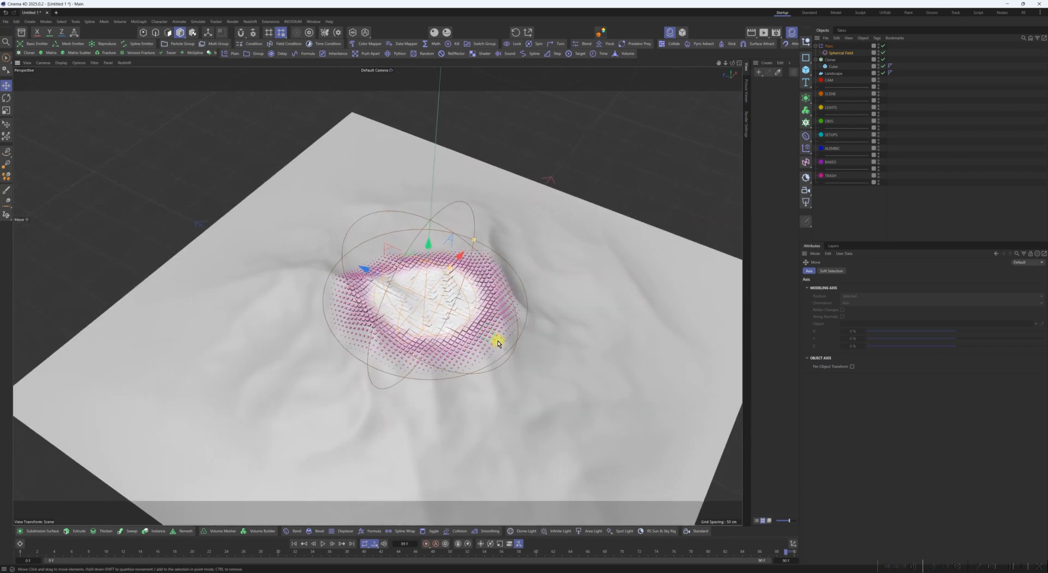
Shrink the spherical field's size to 0 cm and keyframe the size at frame 0
{"action": "scroll", "coordinate": [477, 320], "scroll_direction": "up", "scroll_amount": 3}
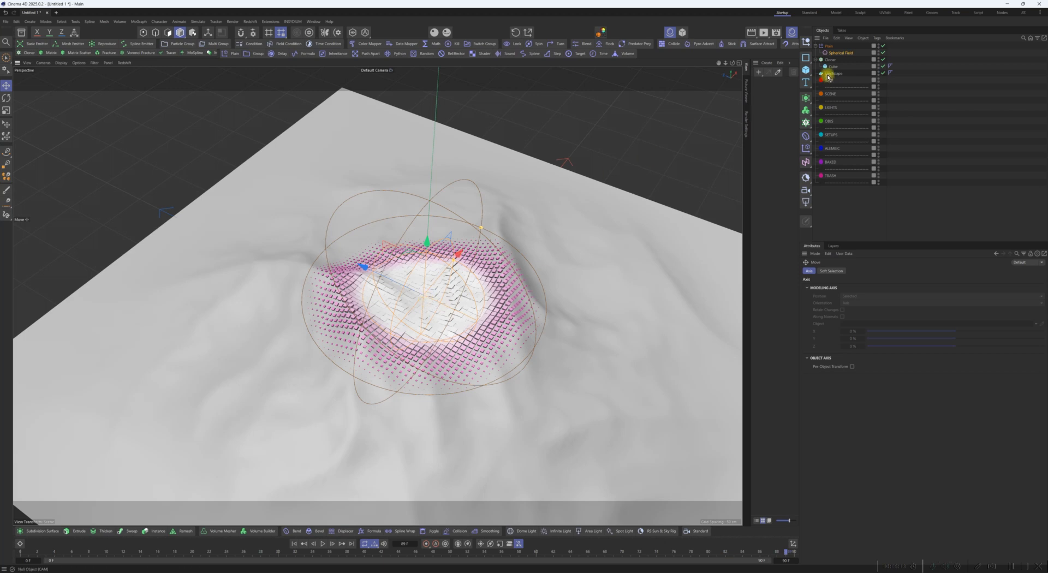
{"action": "left_click", "coordinate": [840, 53]}
{"action": "left_click", "coordinate": [854, 272]}
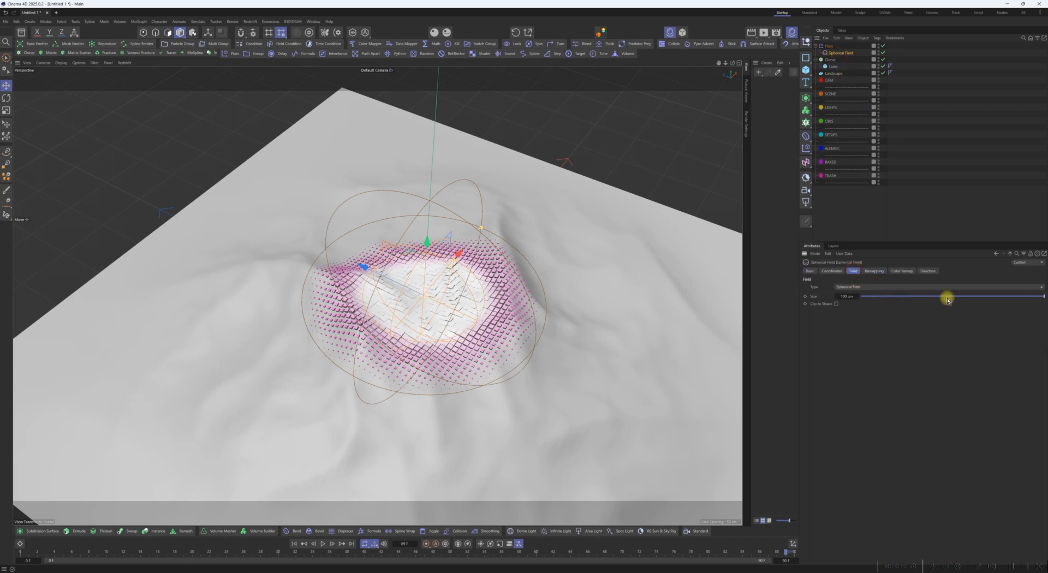
{"action": "left_click_drag", "start_coordinate": [1021, 302], "coordinate": [846, 294]}
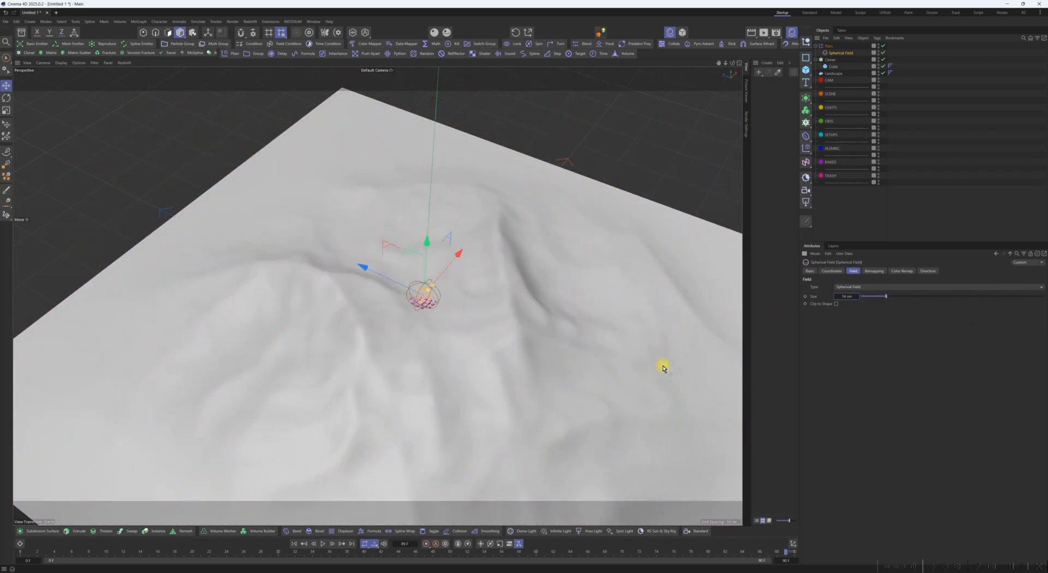
{"action": "left_click_drag", "start_coordinate": [686, 328], "coordinate": [679, 322], "text": "alt"}
{"action": "left_click_drag", "start_coordinate": [880, 296], "coordinate": [816, 301]}
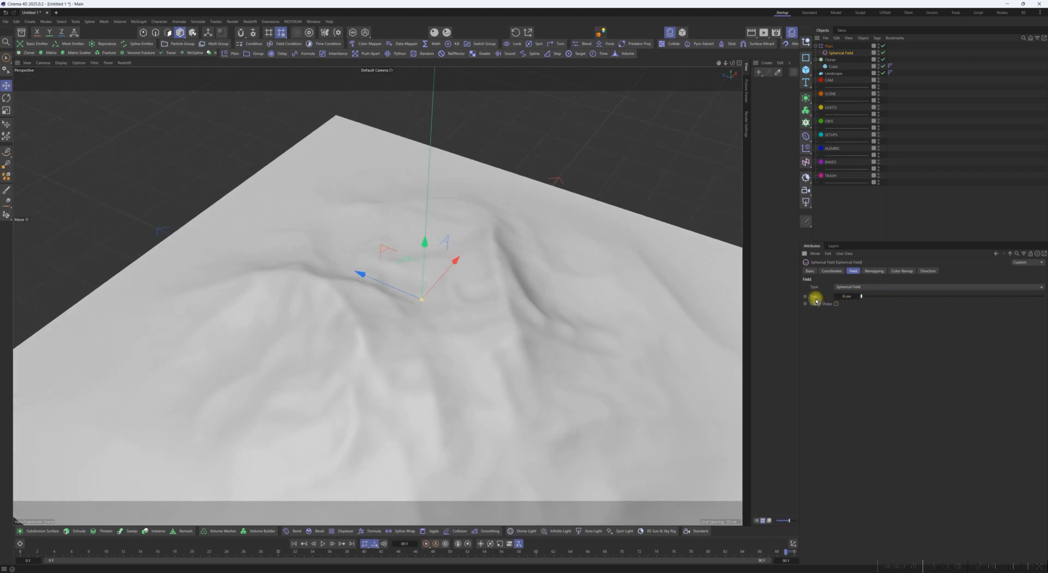
{"action": "key", "text": "ctrl+z"}
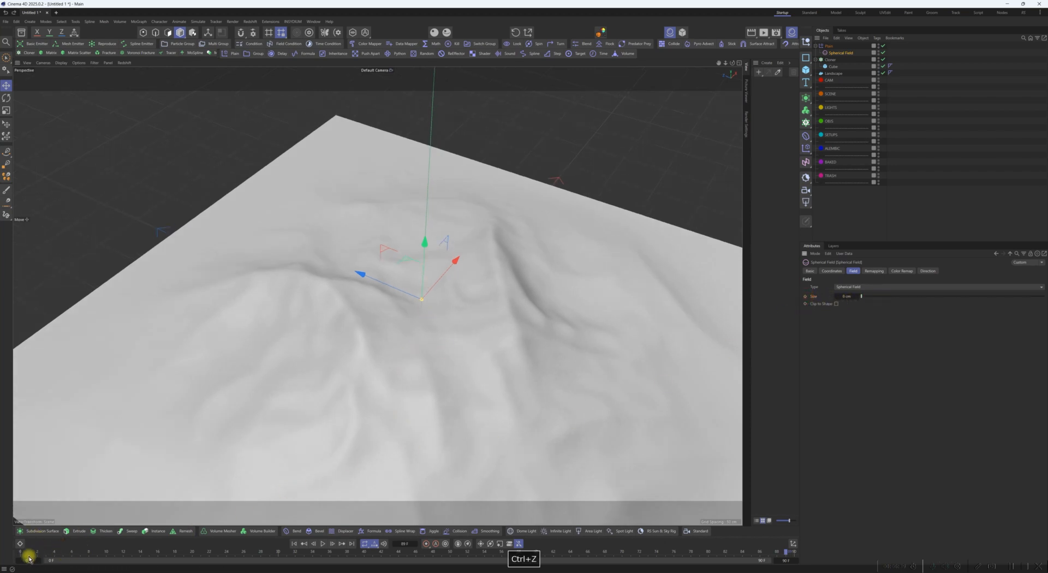
{"action": "left_click", "coordinate": [19, 554]}
{"action": "left_click", "coordinate": [805, 297]}
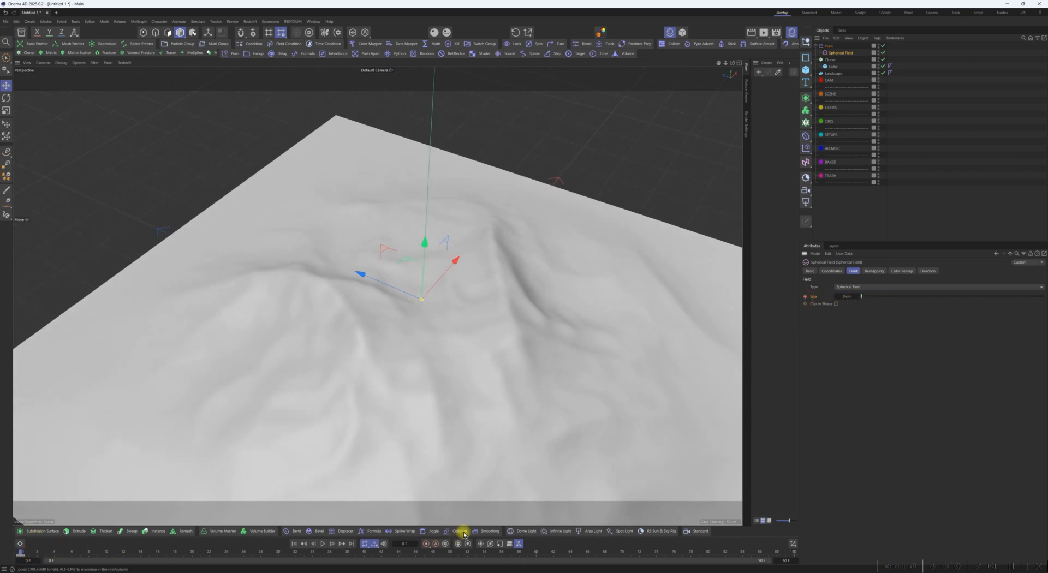
At frame 40, enlarge the spherical field to 679 cm so it spans the landscape, and keyframe the size
{"action": "left_click", "coordinate": [364, 554]}
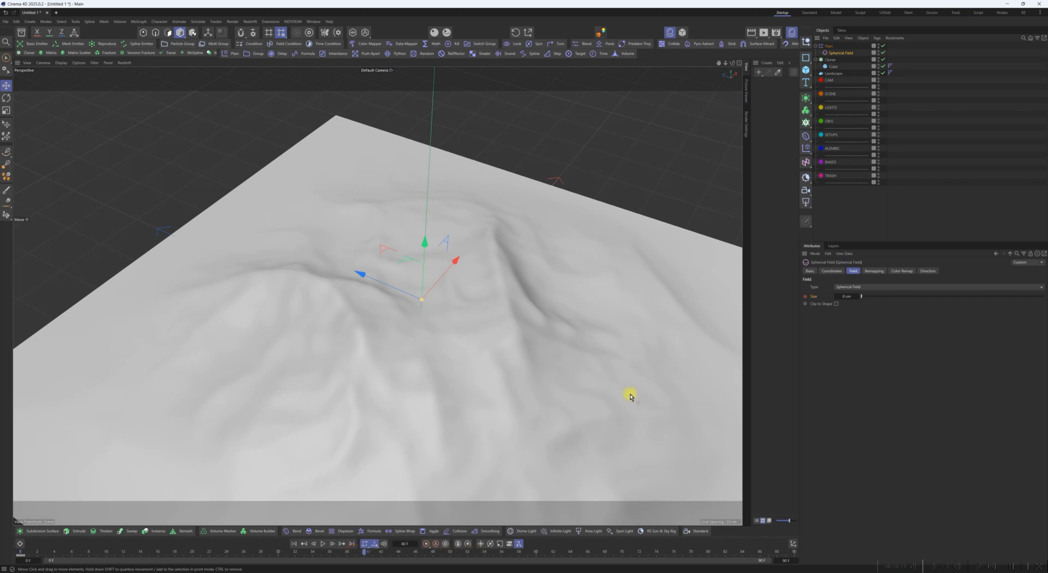
{"action": "middle_click_drag", "start_coordinate": [507, 418], "coordinate": [521, 262], "text": "alt"}
{"action": "right_click_drag", "start_coordinate": [522, 262], "coordinate": [493, 304], "text": "alt"}
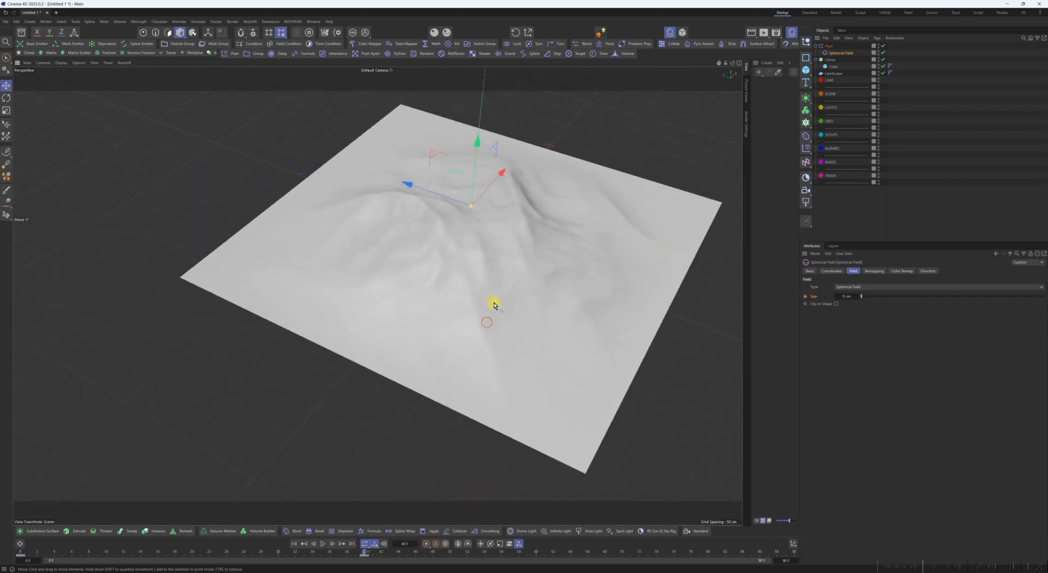
{"action": "left_click_drag", "start_coordinate": [493, 304], "coordinate": [444, 309], "text": "alt"}
{"action": "right_click_drag", "start_coordinate": [456, 306], "coordinate": [488, 468], "text": "alt"}
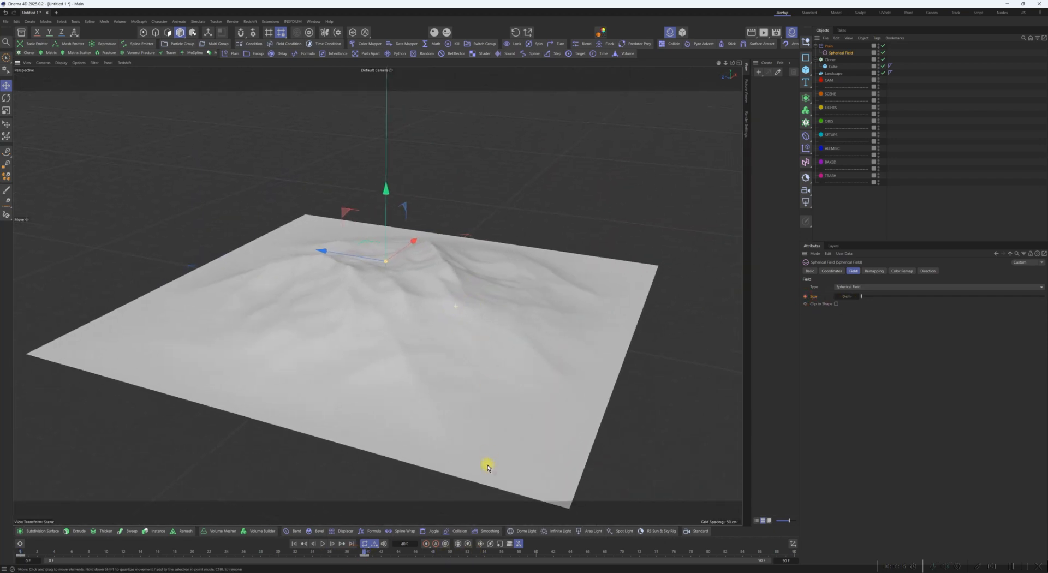
{"action": "left_click", "coordinate": [322, 544]}
{"action": "left_click", "coordinate": [323, 544]}
{"action": "left_click", "coordinate": [301, 544]}
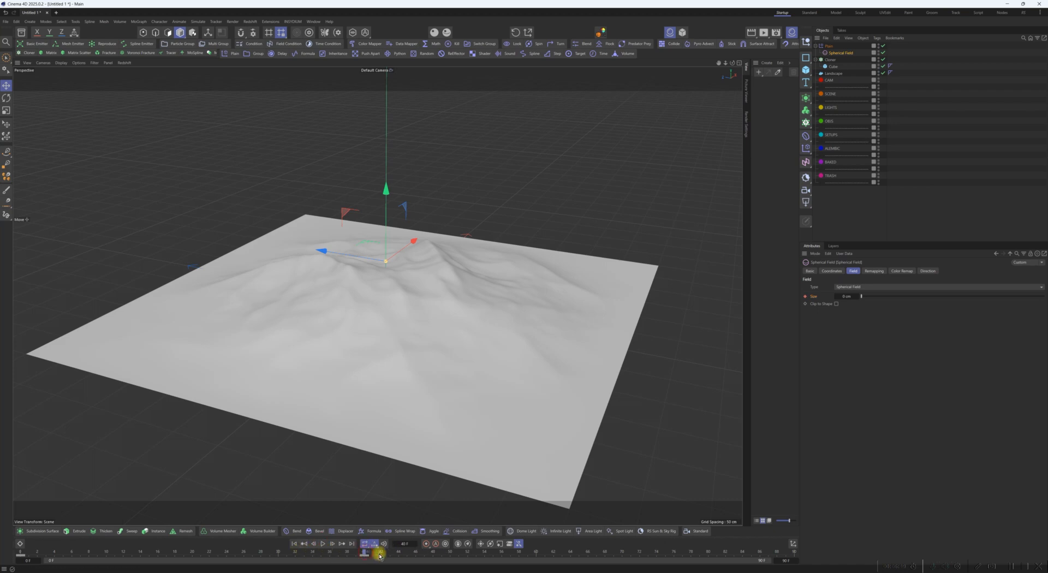
{"action": "left_click_drag", "start_coordinate": [990, 294], "coordinate": [1044, 296]}
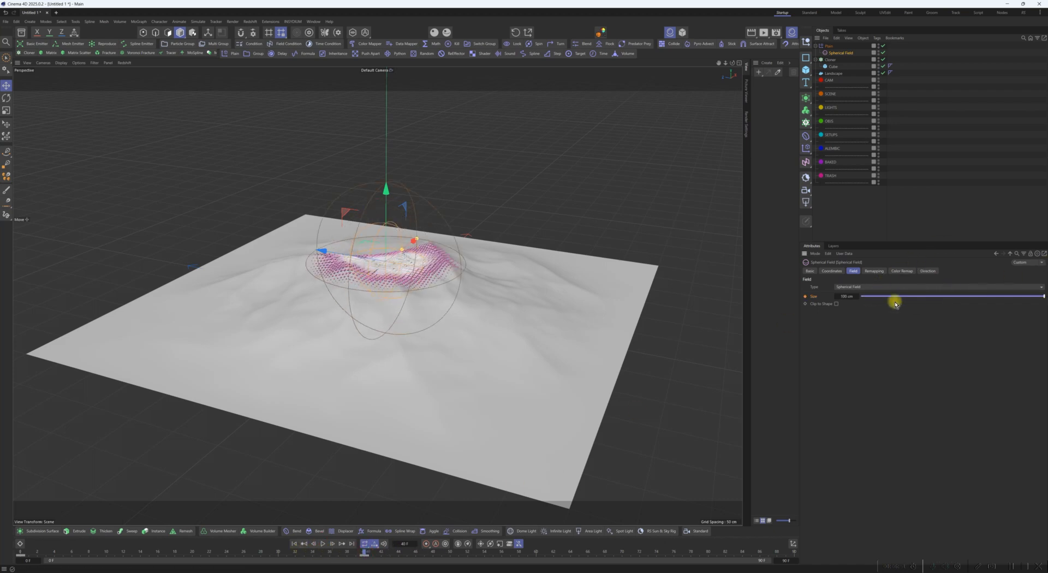
{"action": "left_click_drag", "start_coordinate": [863, 302], "coordinate": [1045, 266]}
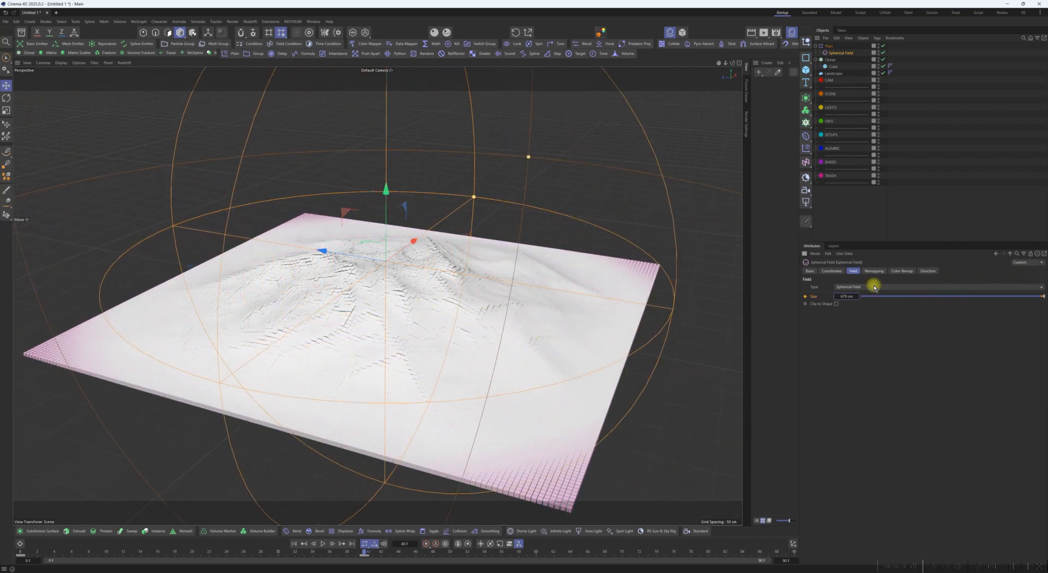
{"action": "left_click", "coordinate": [804, 297]}
Play the animation from the start to review how the growing field reveals the cubes across the terrain
{"action": "left_click", "coordinate": [304, 545]}
{"action": "left_click", "coordinate": [326, 544]}
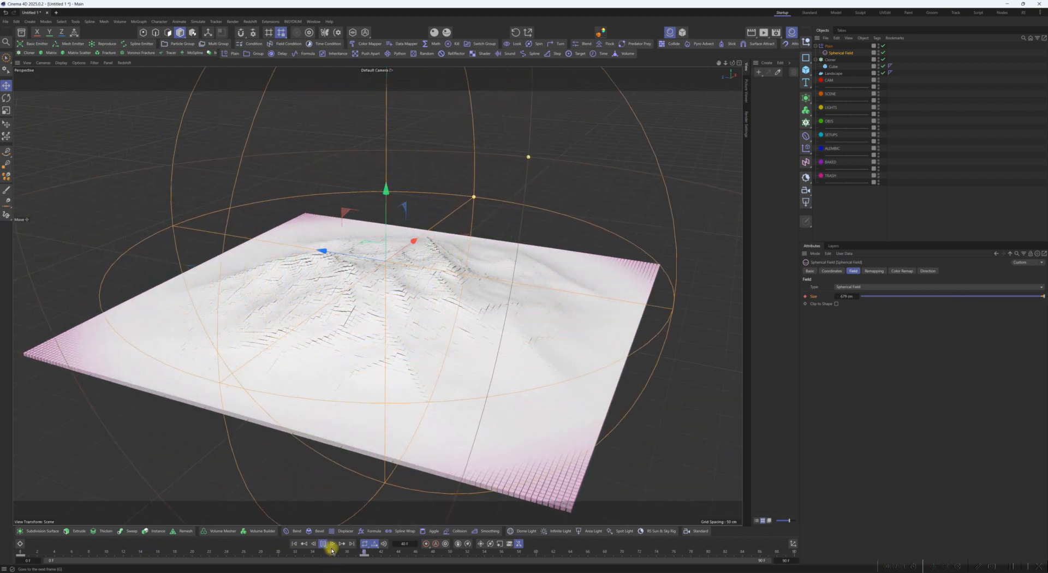
{"action": "left_click", "coordinate": [324, 544]}
{"action": "left_click", "coordinate": [295, 544]}
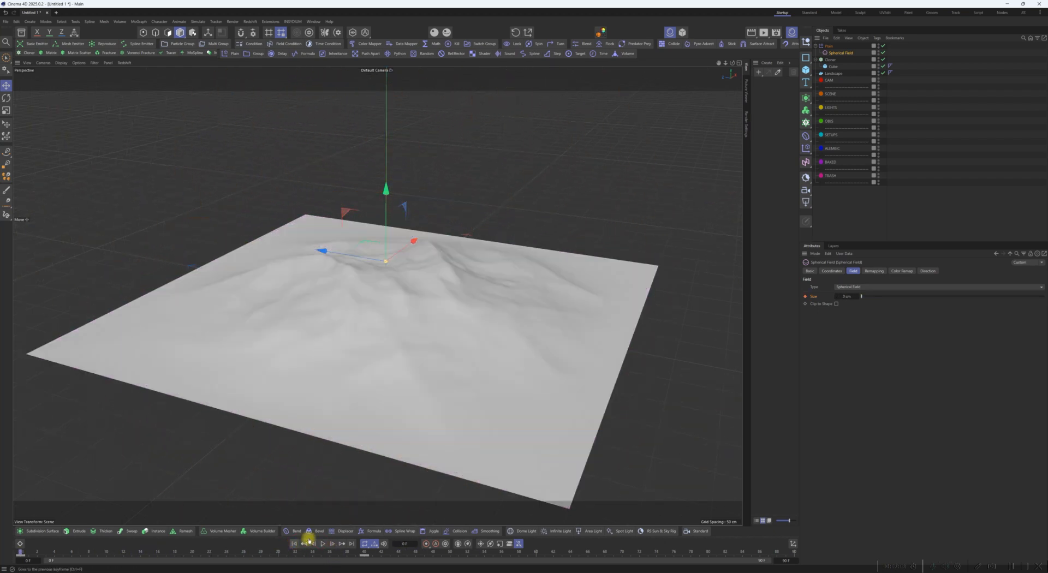
{"action": "left_click", "coordinate": [322, 544]}
{"action": "left_click", "coordinate": [321, 545]}
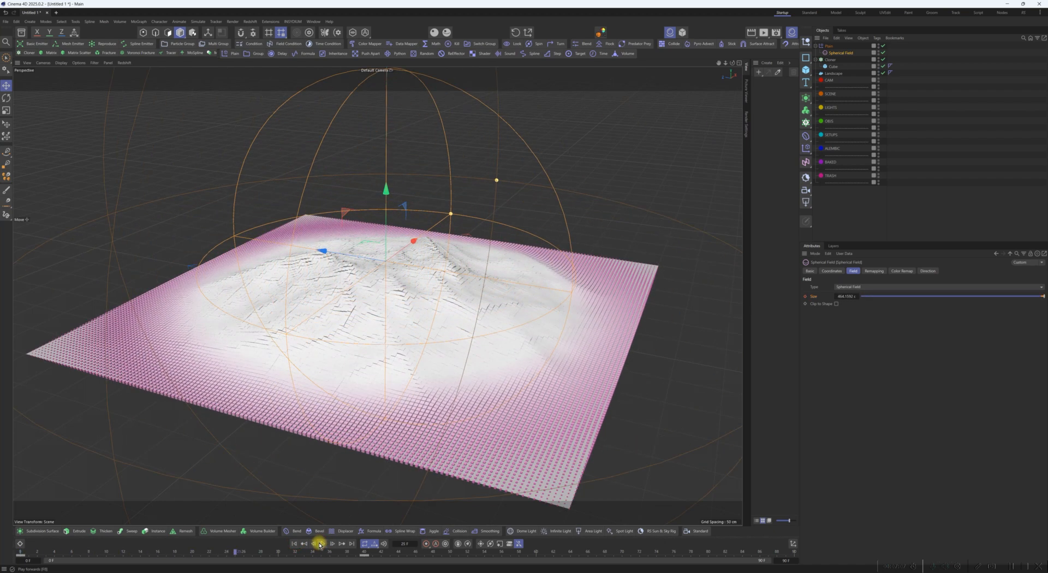
{"action": "left_click_drag", "start_coordinate": [398, 369], "coordinate": [434, 287], "text": "alt"}
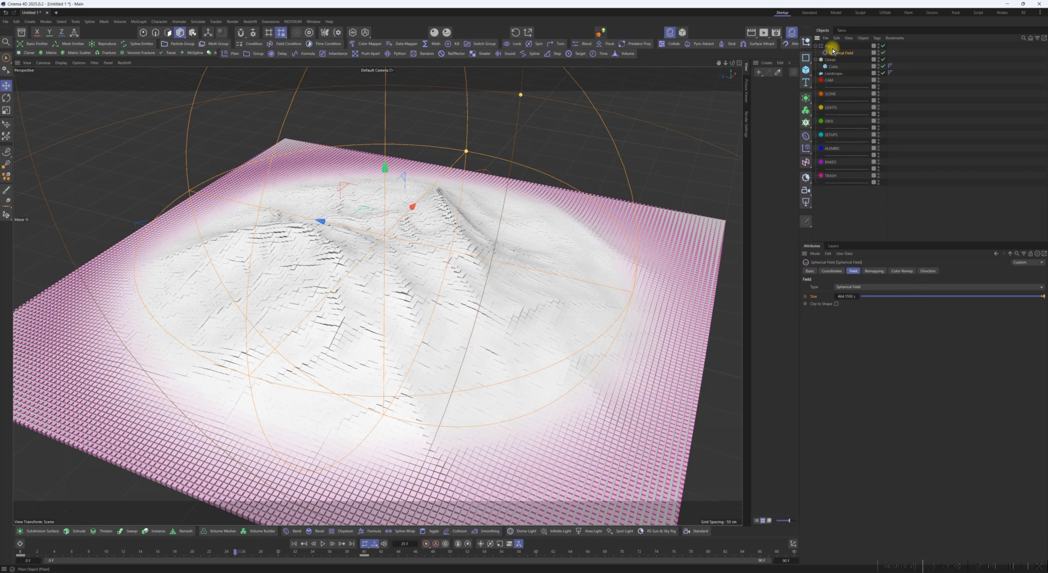
{"action": "left_click", "coordinate": [829, 47]}
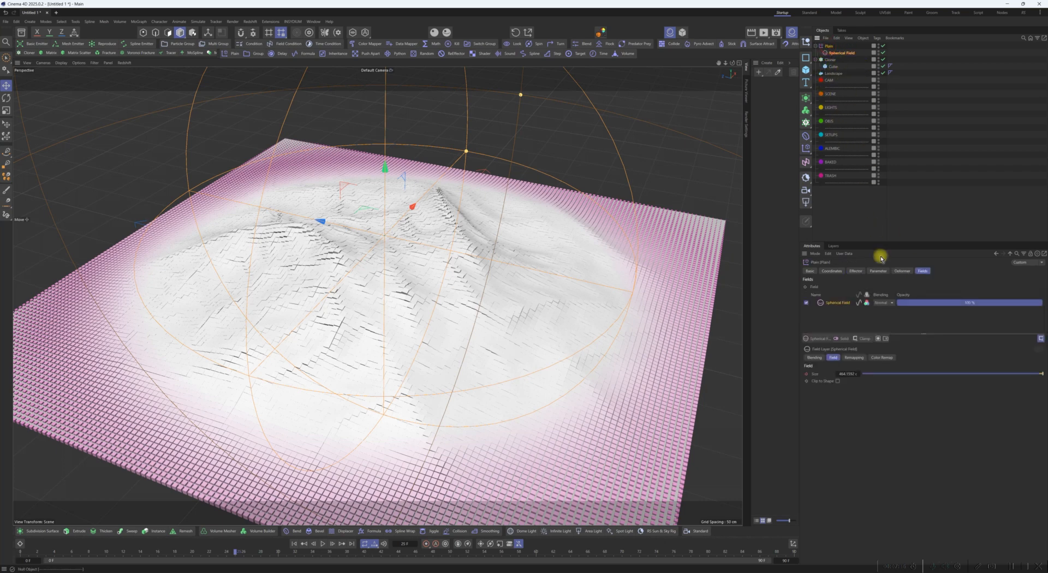
{"action": "left_click", "coordinate": [830, 46]}
{"action": "left_click", "coordinate": [806, 162]}
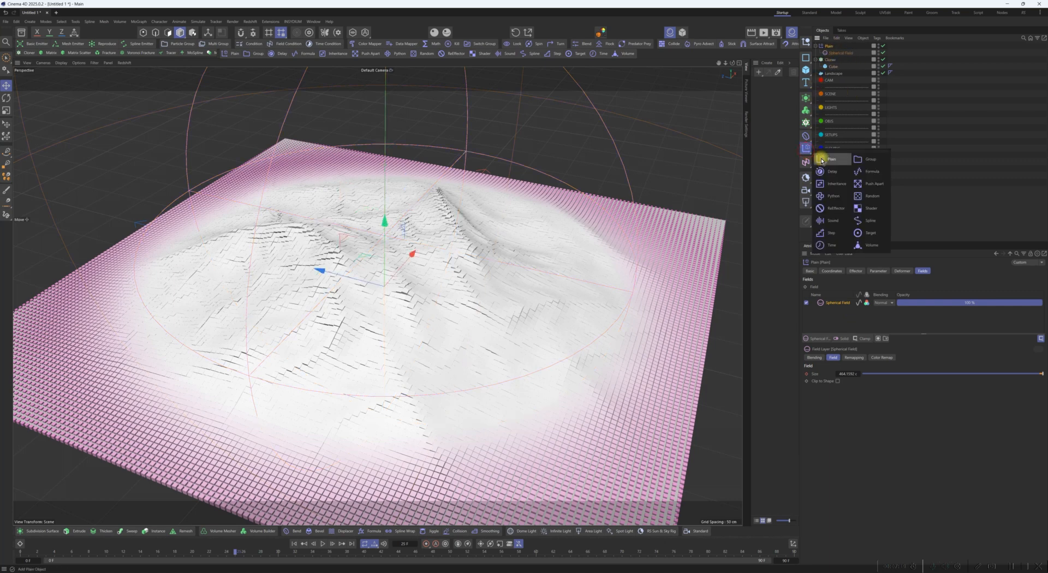
{"action": "left_click", "coordinate": [870, 171]}
{"action": "key", "text": "ctrl+z"}
Add a Formula effector to the Cloner and disable the Plain effector to isolate the formula's effect
{"action": "left_click", "coordinate": [831, 60]}
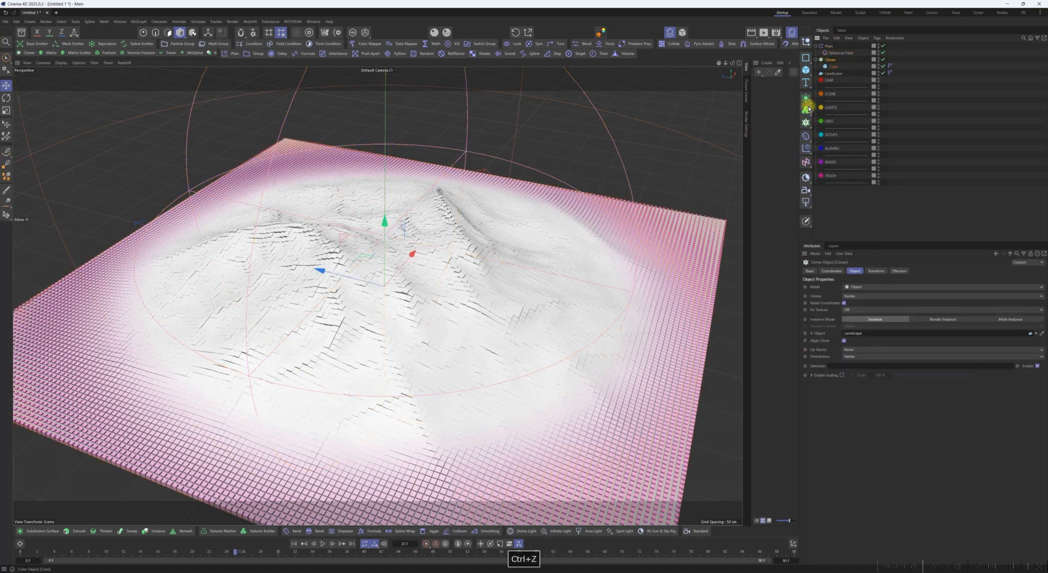
{"action": "left_click", "coordinate": [806, 149]}
{"action": "left_click", "coordinate": [870, 171]}
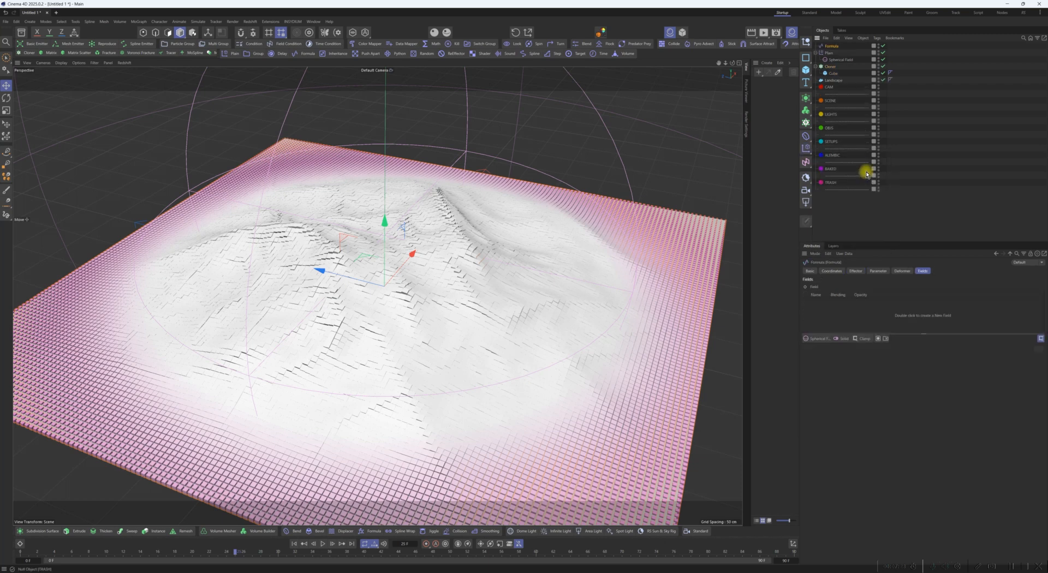
{"action": "left_click", "coordinate": [883, 53]}
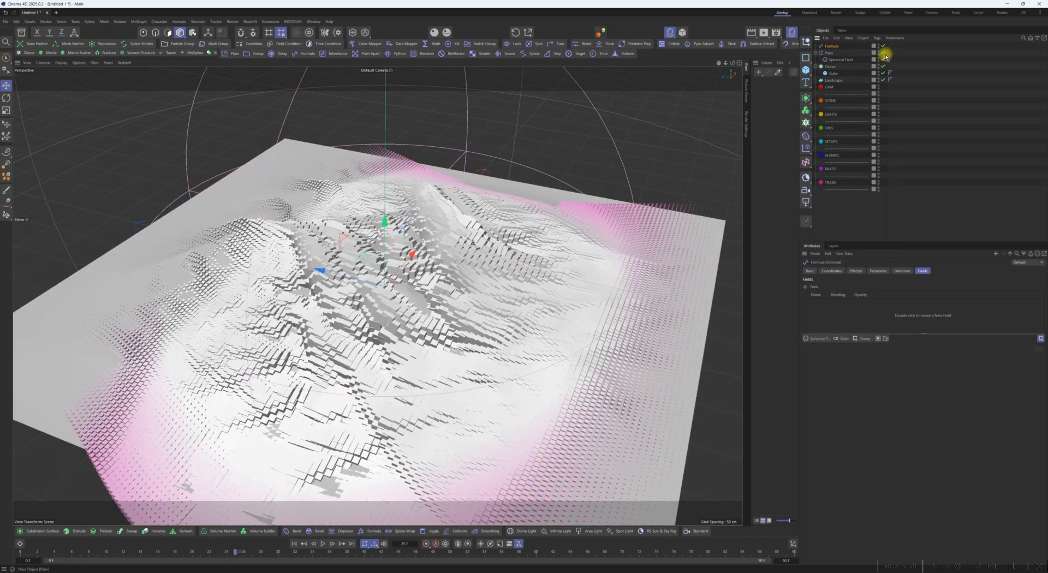
{"action": "left_click_drag", "start_coordinate": [530, 352], "coordinate": [502, 345], "text": "alt"}
{"action": "scroll", "coordinate": [505, 347], "scroll_direction": "down", "scroll_amount": 3}
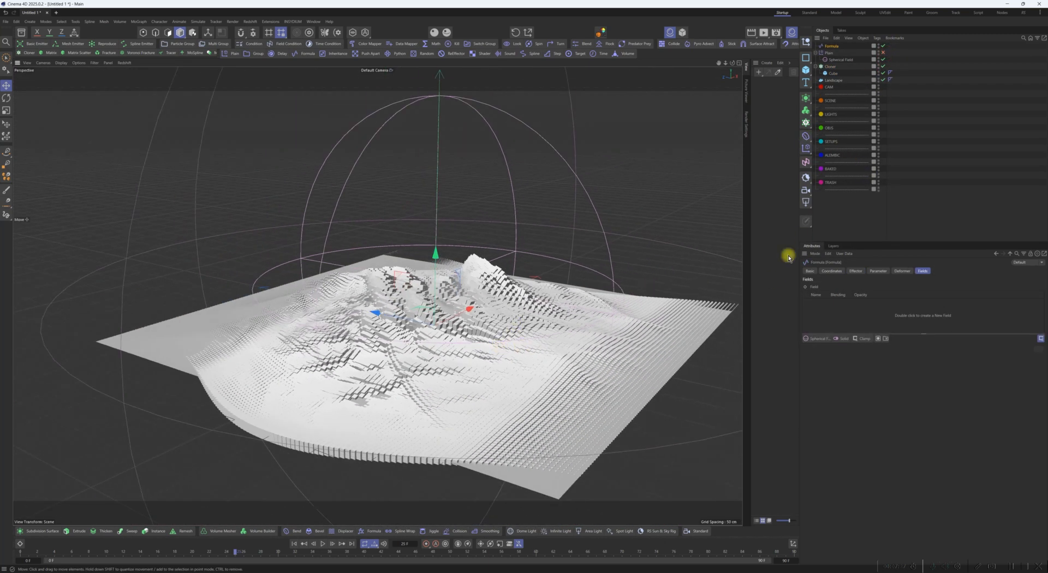
Set the Formula effector's position offset to 0 cm in X and Y and 50 cm in Z, and turn off its scale
{"action": "left_click", "coordinate": [833, 53]}
{"action": "left_click", "coordinate": [832, 46]}
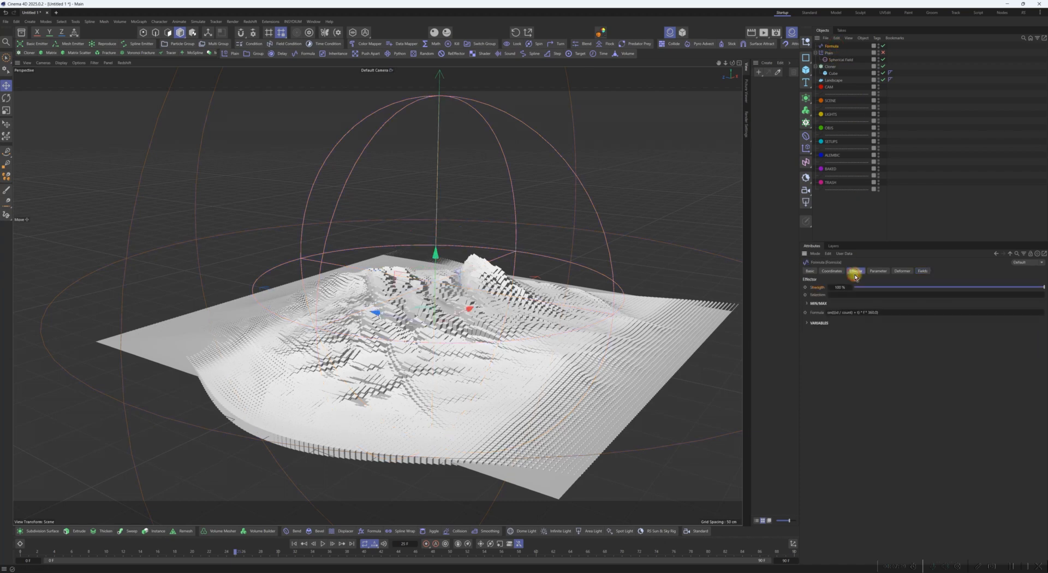
{"action": "left_click", "coordinate": [877, 271]}
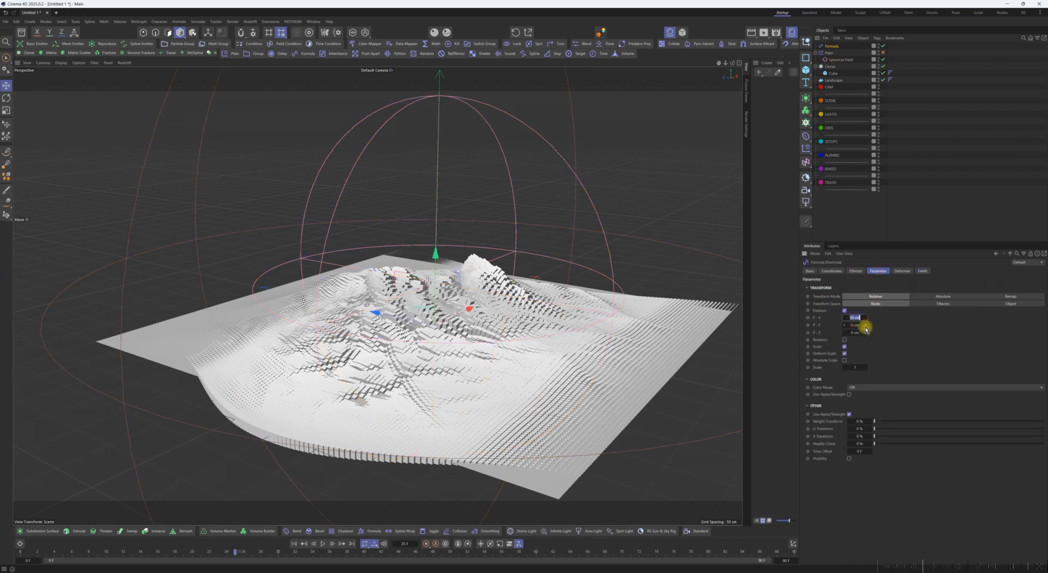
{"action": "mouse_move", "coordinate": [865, 329]}
{"action": "left_mouse_down"}
{"action": "mouse_move", "coordinate": [868, 319]}
{"action": "mouse_move", "coordinate": [869, 333]}
{"action": "left_mouse_up"}
{"action": "key", "text": "ctrl+z"}
{"action": "key", "text": "ctrl+z"}
{"action": "key", "text": "ctrl+z"}
{"action": "double_click", "coordinate": [862, 333]}
{"action": "type", "text": "50"}
{"action": "key", "text": "Return"}
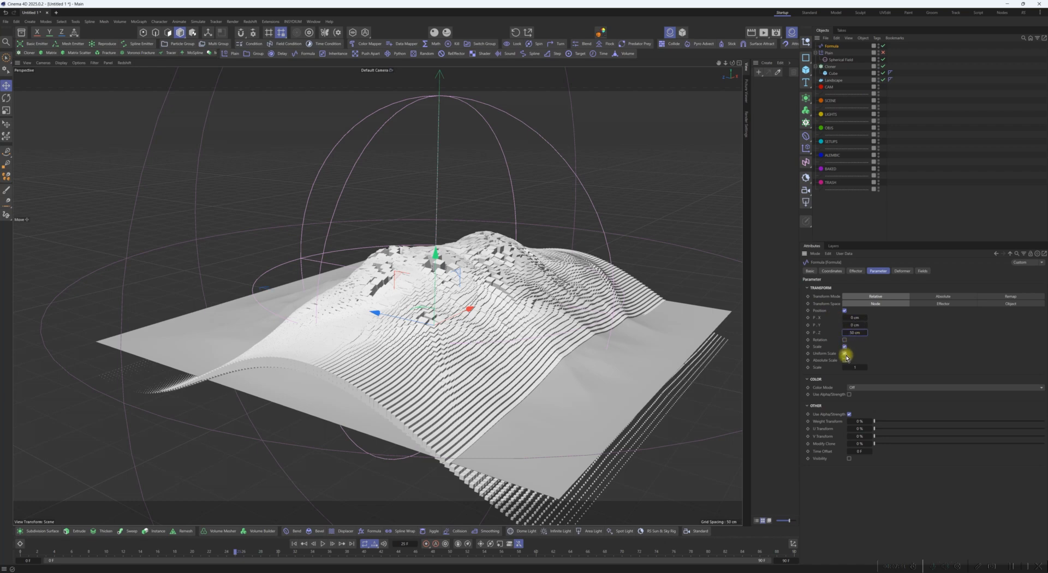
{"action": "left_click", "coordinate": [845, 347]}
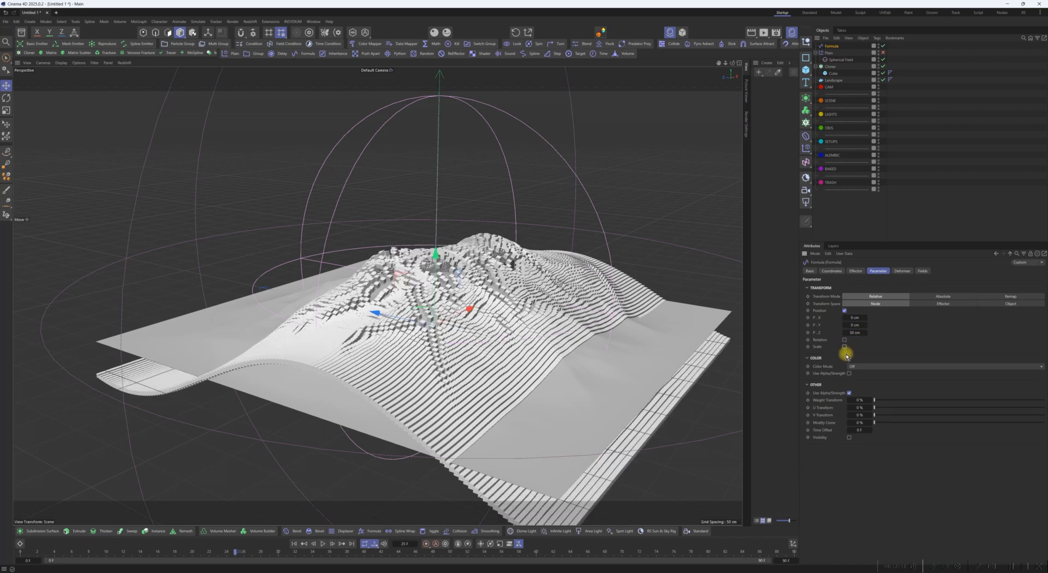
Play the wave animation from the start and hide the Landscape object in the viewport, leaving its generator enabled
{"action": "left_click_drag", "start_coordinate": [737, 325], "coordinate": [524, 338], "text": "alt"}
{"action": "left_click", "coordinate": [296, 543]}
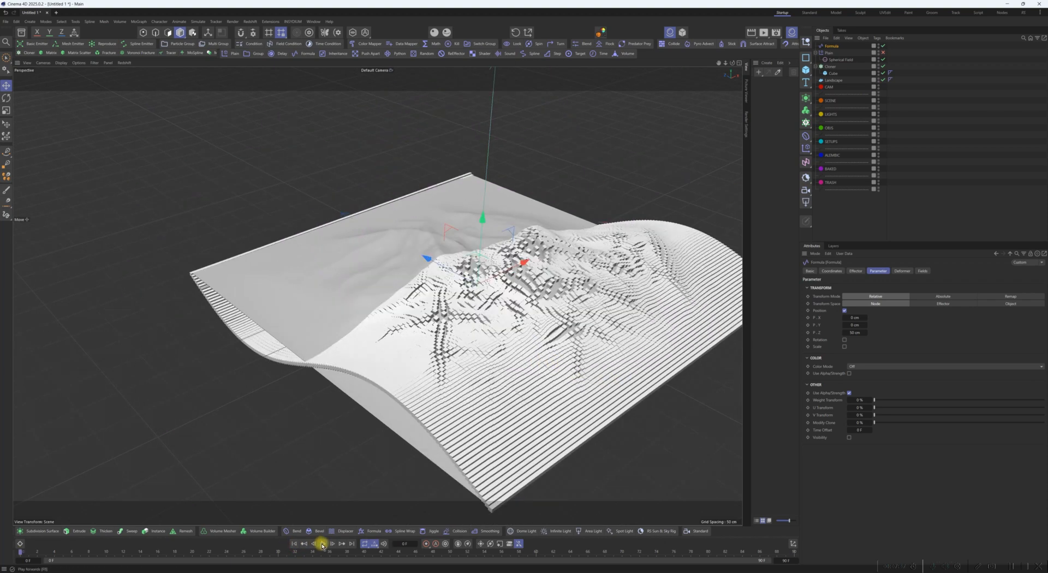
{"action": "left_click", "coordinate": [323, 543]}
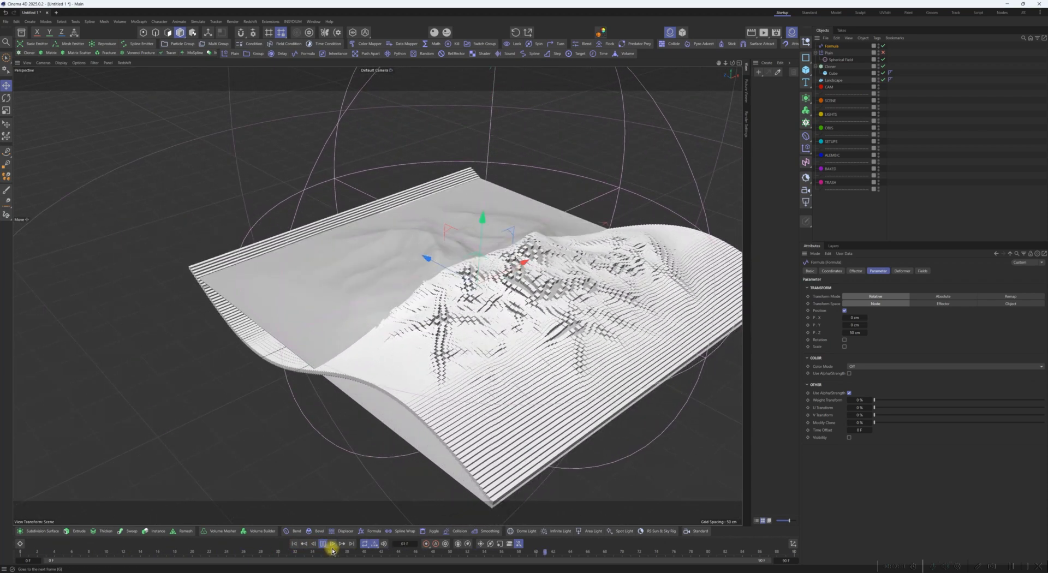
{"action": "left_click", "coordinate": [883, 80]}
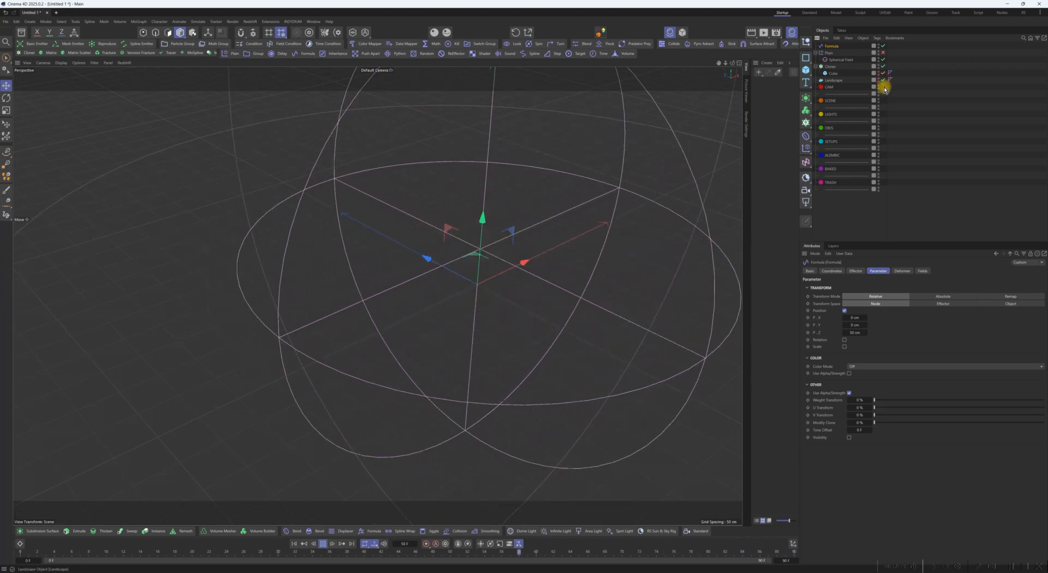
{"action": "left_click", "coordinate": [883, 81]}
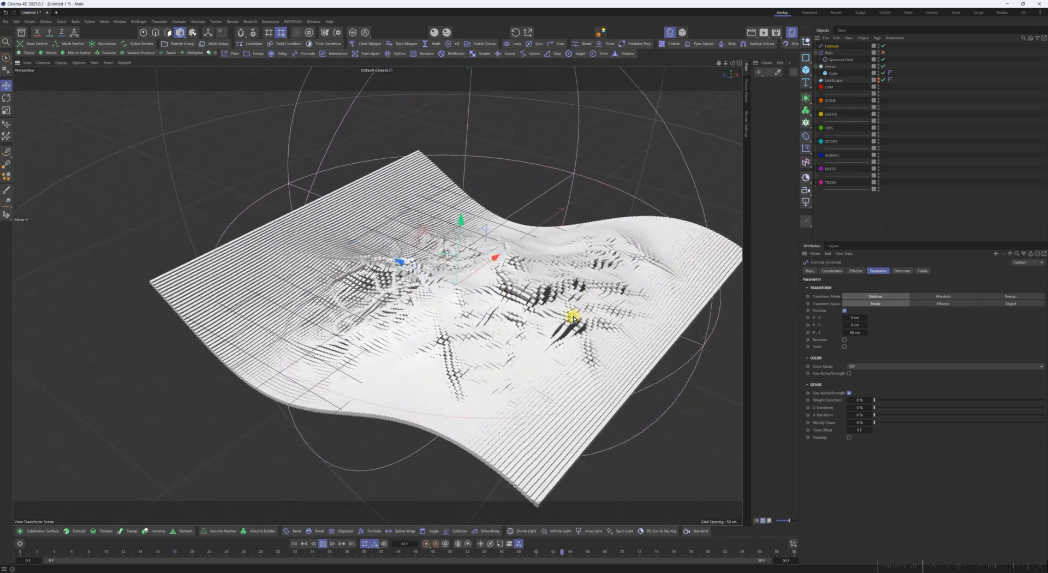
{"action": "left_click", "coordinate": [323, 544]}
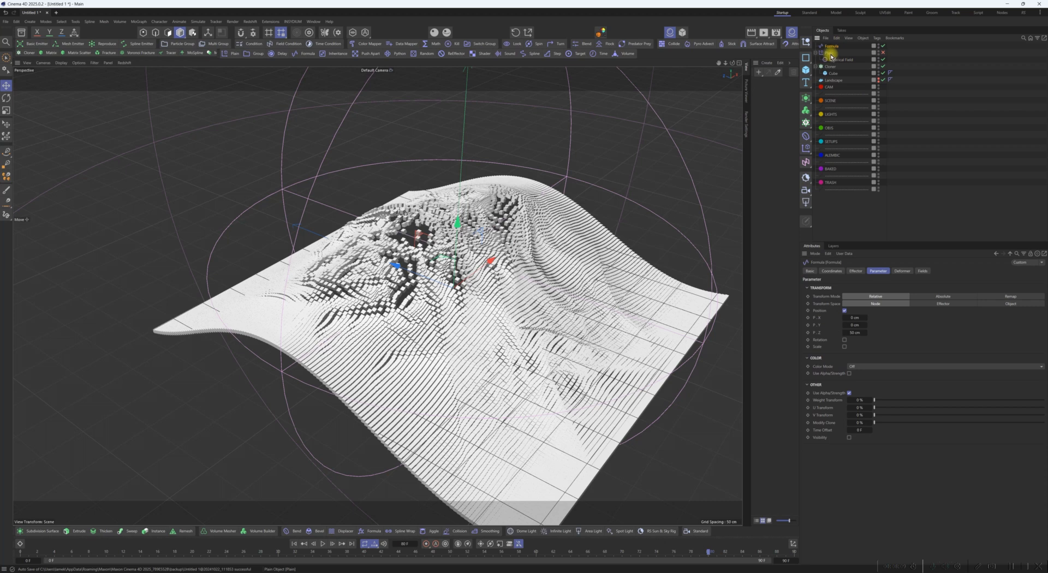
Assign the existing Spherical Field to the Formula effector's fields and re-enable the Plain effector
{"action": "left_click", "coordinate": [834, 66]}
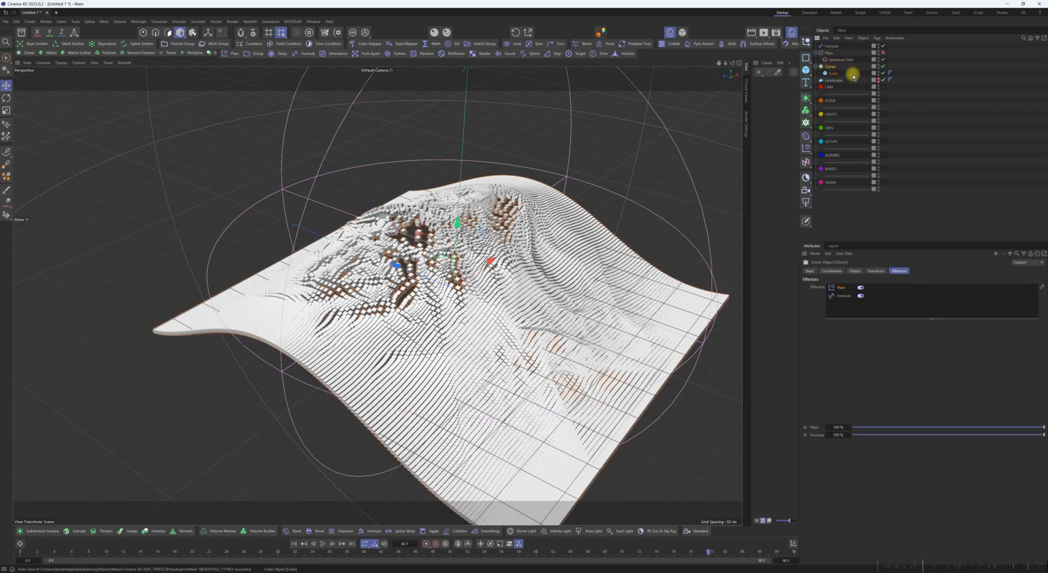
{"action": "left_click", "coordinate": [841, 47]}
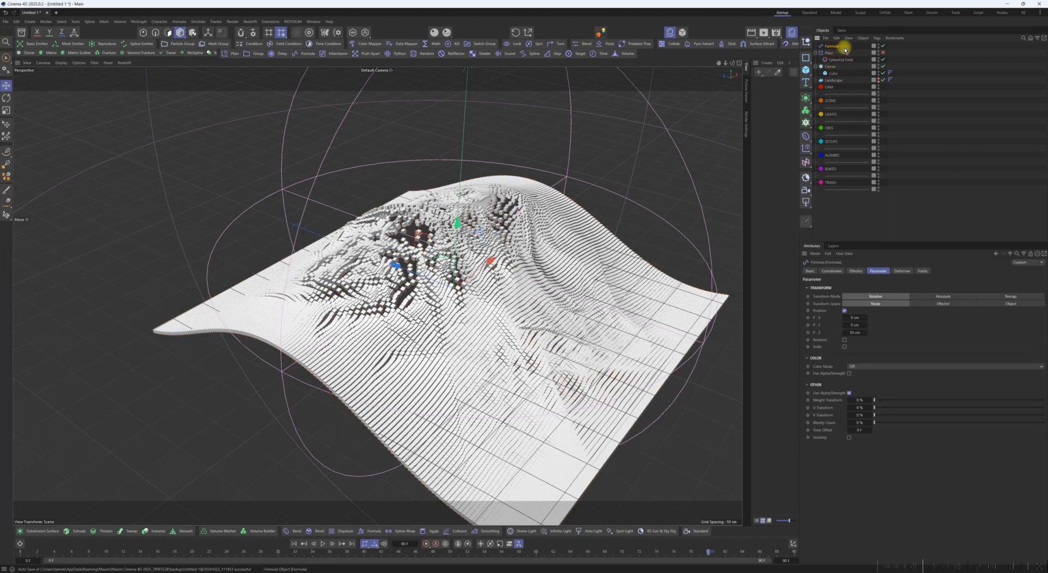
{"action": "left_click", "coordinate": [922, 271]}
{"action": "mouse_move", "coordinate": [842, 62]}
{"action": "left_mouse_down"}
{"action": "mouse_move", "coordinate": [882, 235]}
{"action": "mouse_move", "coordinate": [843, 313]}
{"action": "left_mouse_up"}
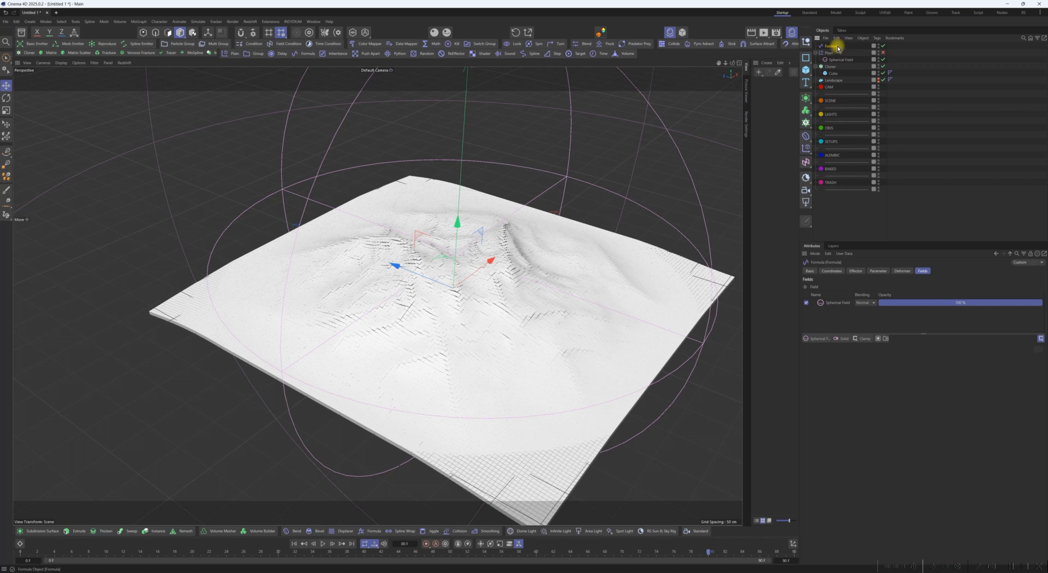
{"action": "left_click", "coordinate": [883, 53]}
{"action": "left_click", "coordinate": [883, 53]}
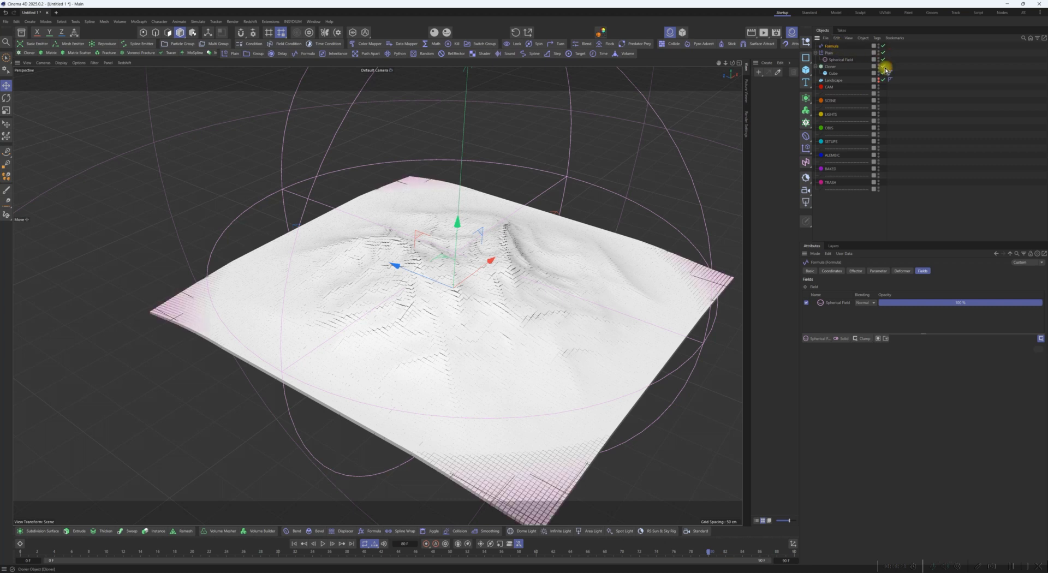
Play the combined Plain and Formula reveal from the first frame and scrub back to about frame 18
{"action": "left_click", "coordinate": [295, 544]}
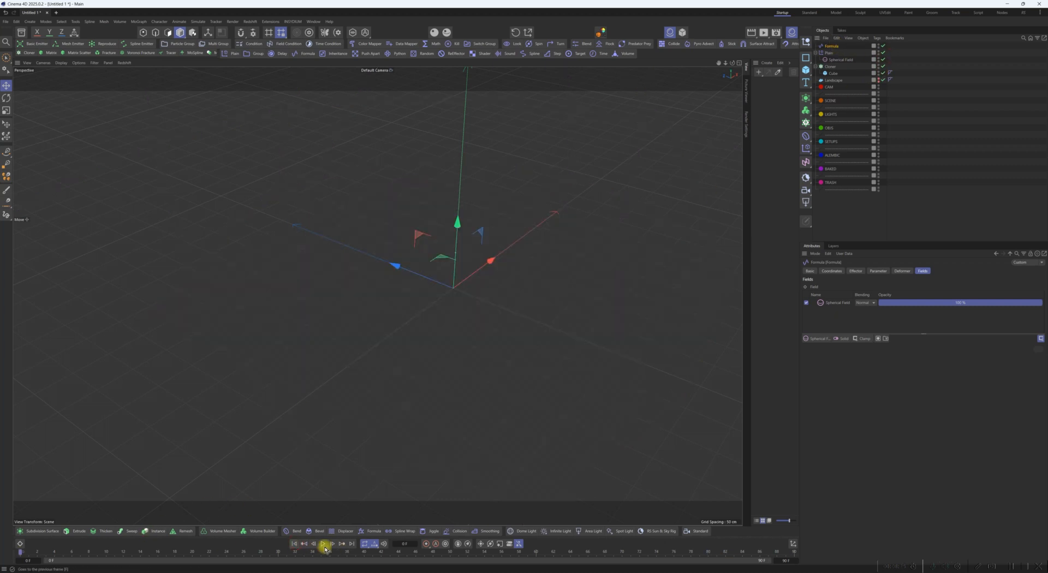
{"action": "left_click", "coordinate": [324, 545]}
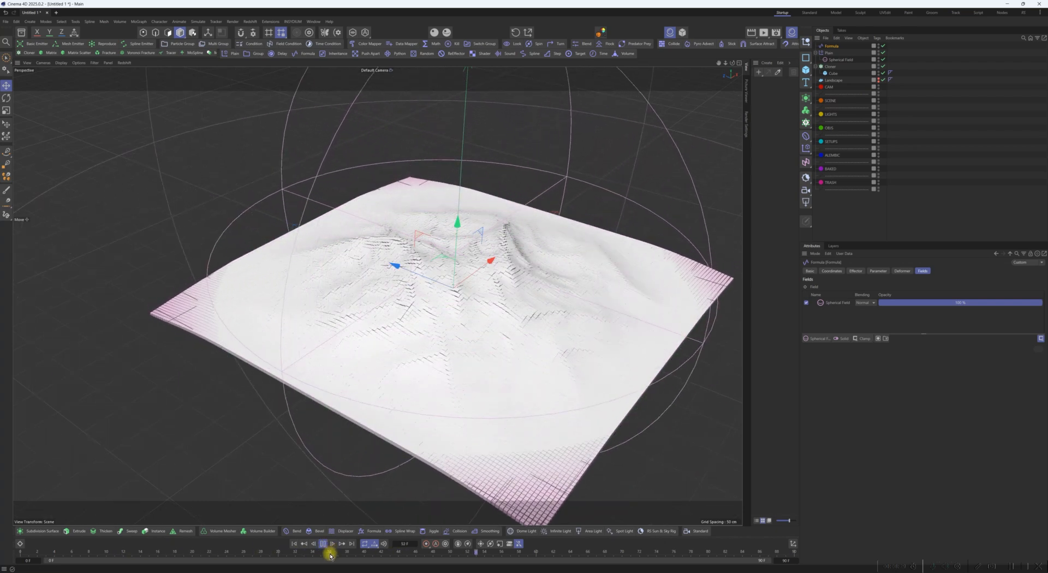
{"action": "left_click", "coordinate": [323, 544]}
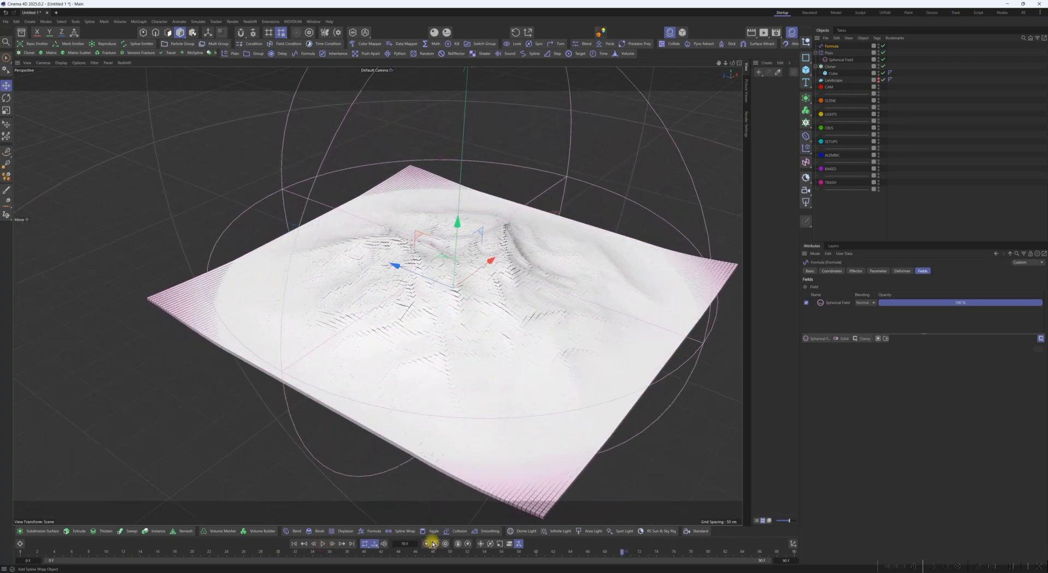
{"action": "left_click", "coordinate": [605, 553]}
{"action": "left_click_drag", "start_coordinate": [594, 554], "coordinate": [175, 556]}
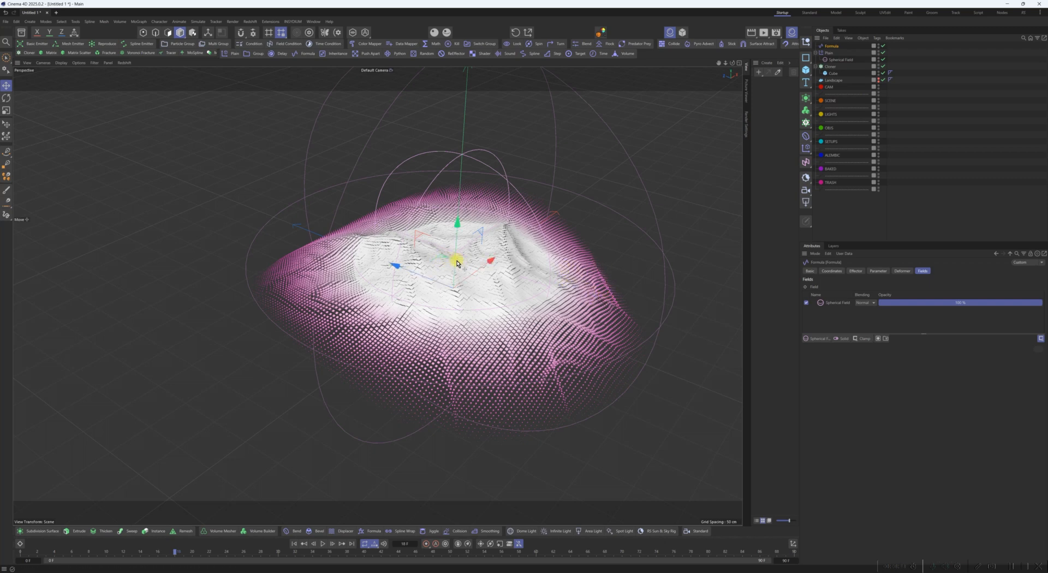
{"action": "left_click", "coordinate": [75, 21]}
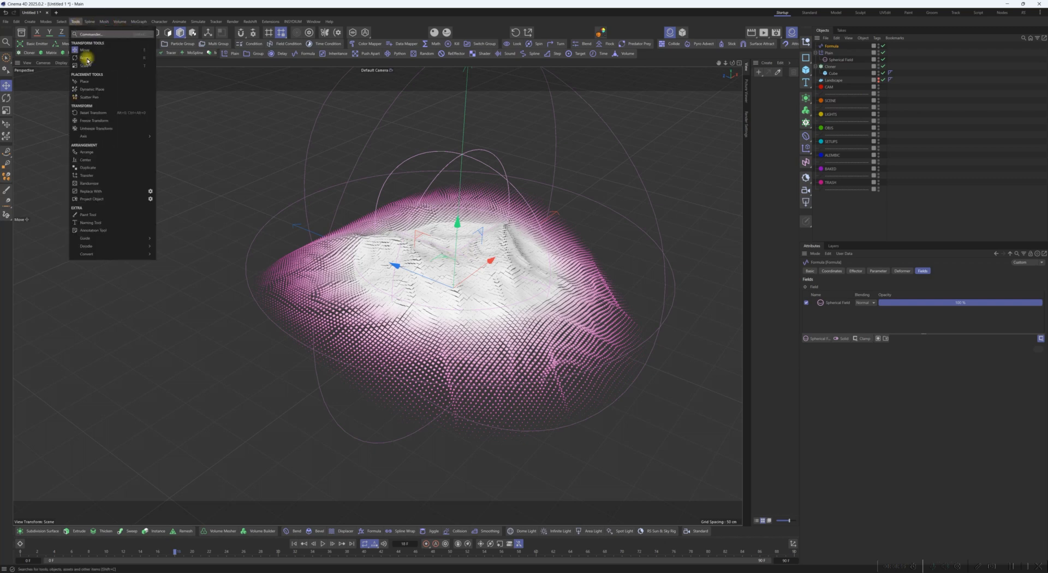
{"action": "left_click", "coordinate": [112, 215]}
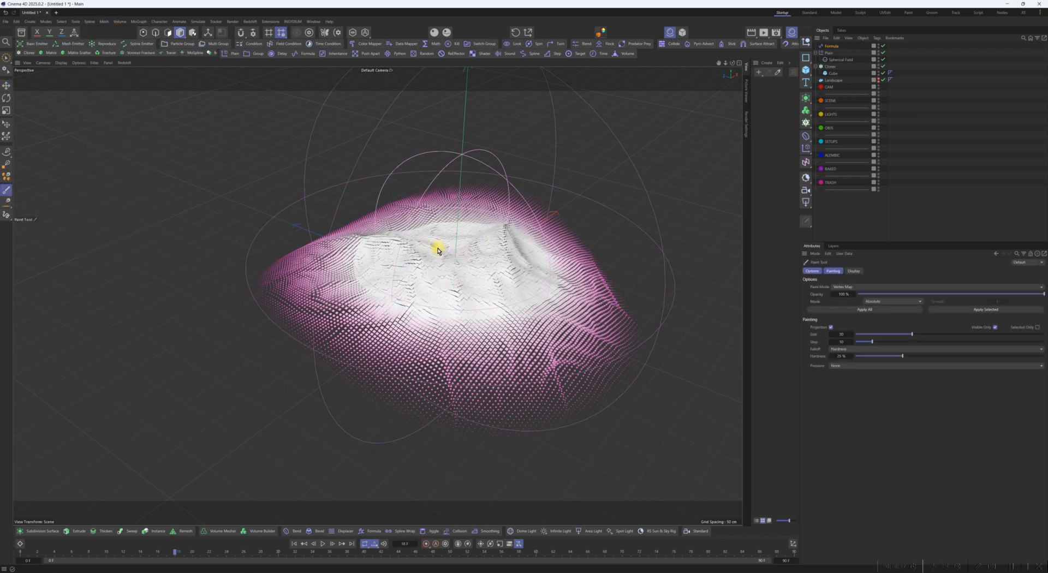
{"action": "left_click", "coordinate": [47, 22]}
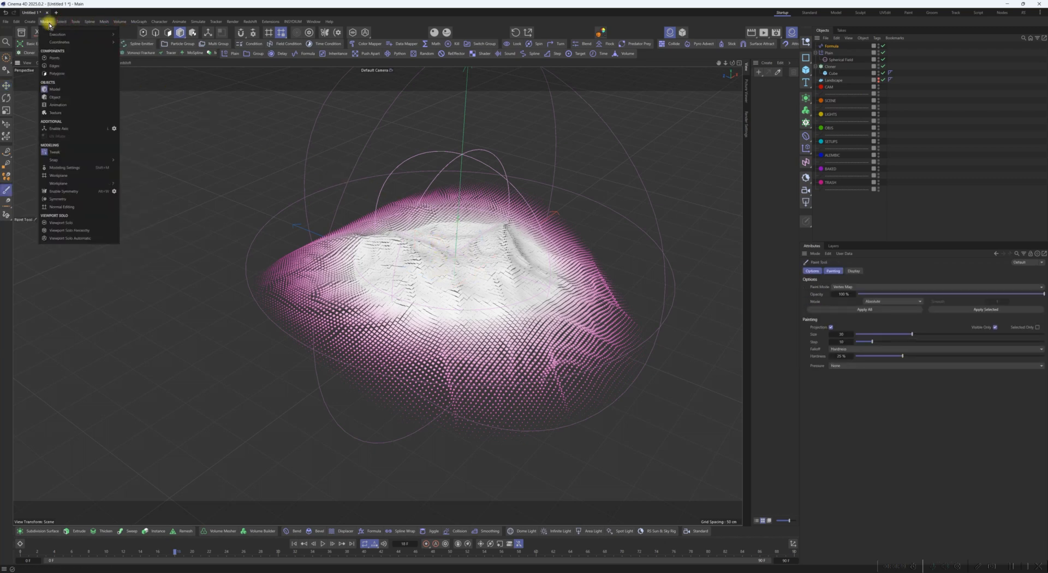
{"action": "mouse_move", "coordinate": [62, 21]}
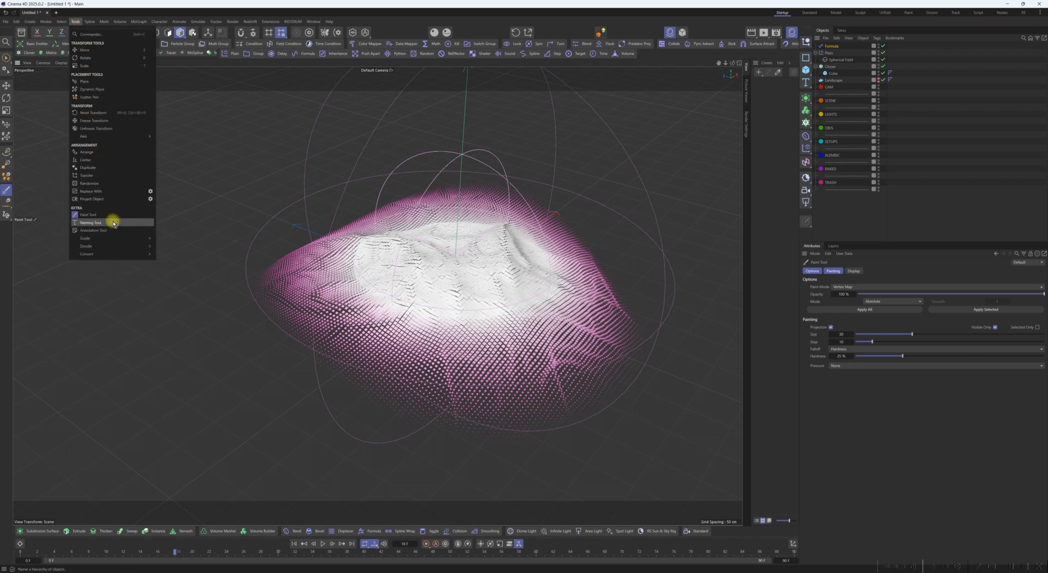
{"action": "mouse_move", "coordinate": [120, 248]}
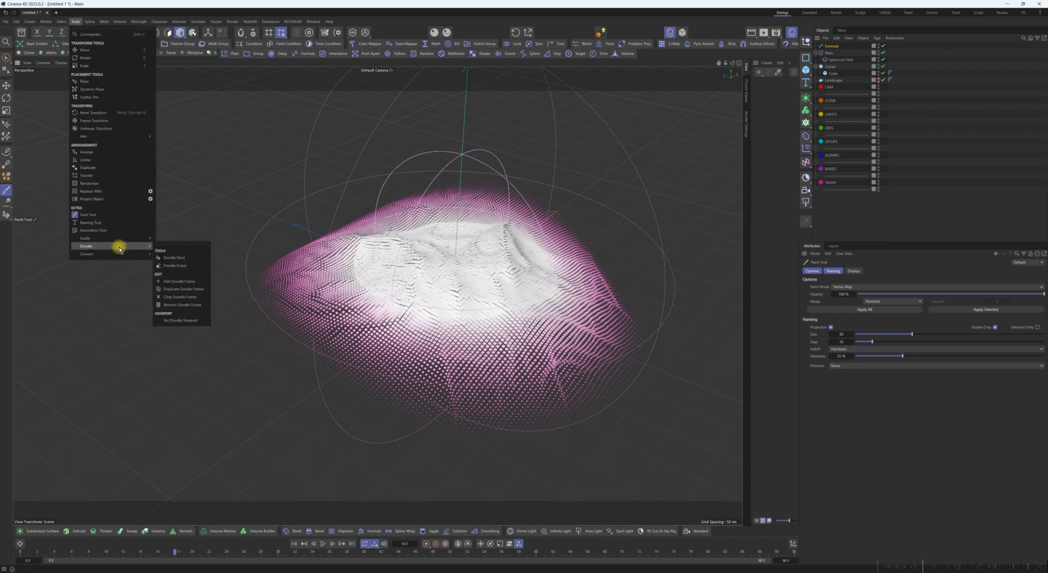
{"action": "left_click", "coordinate": [173, 265]}
Sketch white explanatory marks over the terrain's centre and outer edge with Doodle Paint, and disable the doodle object
{"action": "left_click", "coordinate": [75, 22]}
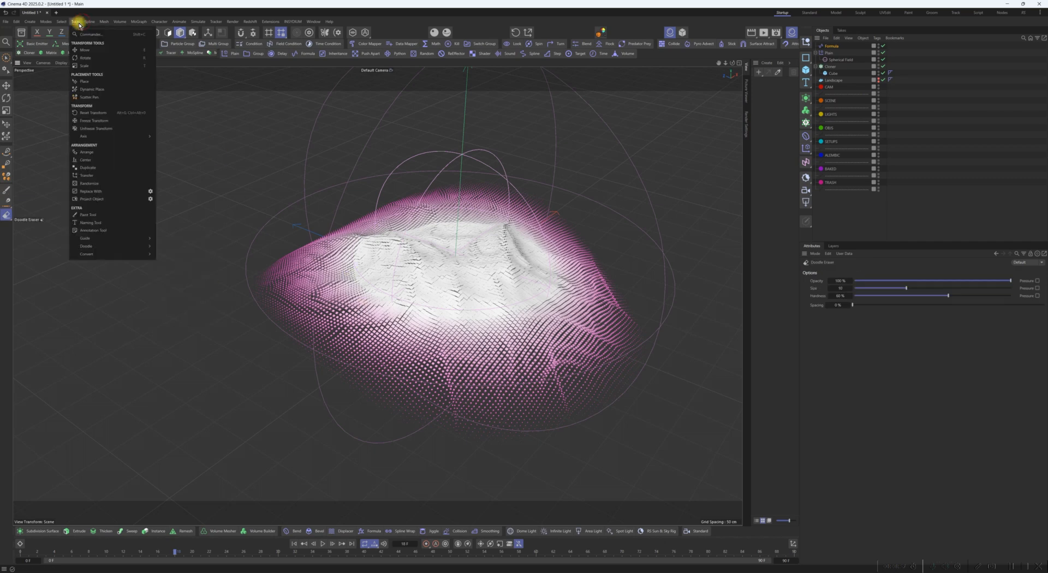
{"action": "mouse_move", "coordinate": [127, 246]}
{"action": "left_click", "coordinate": [172, 257]}
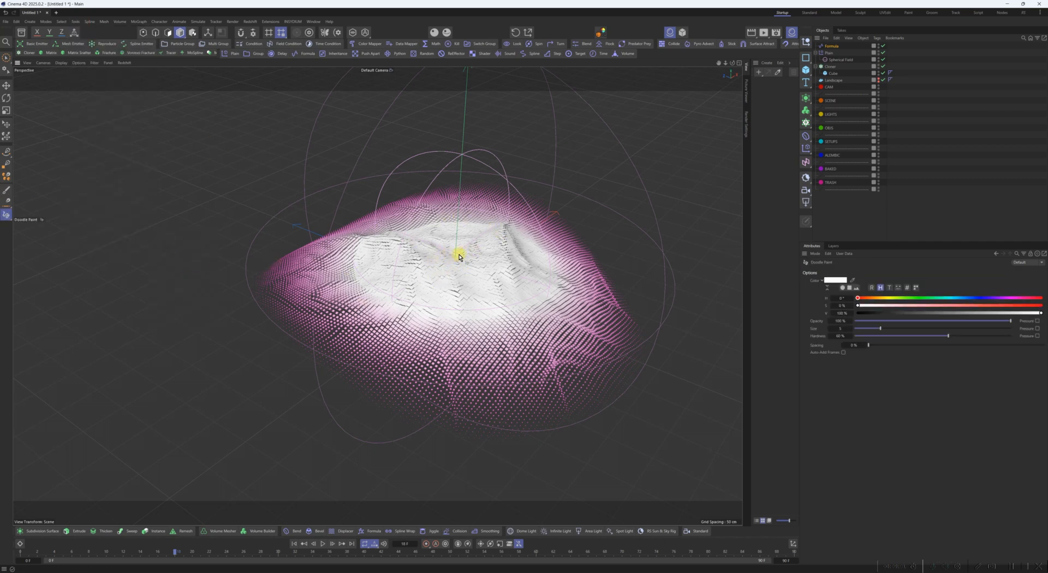
{"action": "left_click_drag", "start_coordinate": [452, 270], "coordinate": [453, 271]}
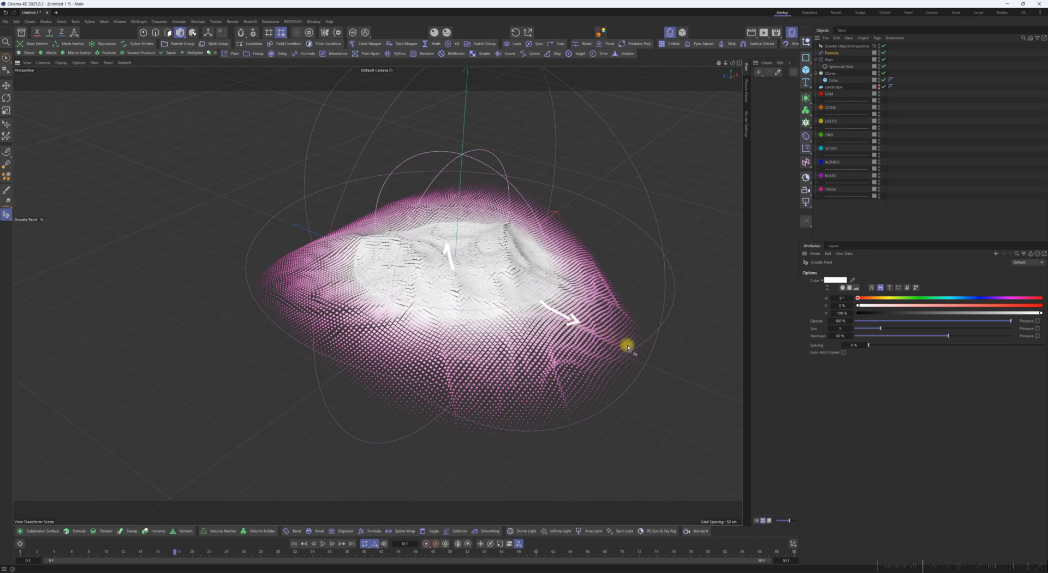
{"action": "mouse_move", "coordinate": [627, 347]}
{"action": "left_mouse_down"}
{"action": "mouse_move", "coordinate": [633, 363]}
{"action": "mouse_move", "coordinate": [628, 354]}
{"action": "left_mouse_up"}
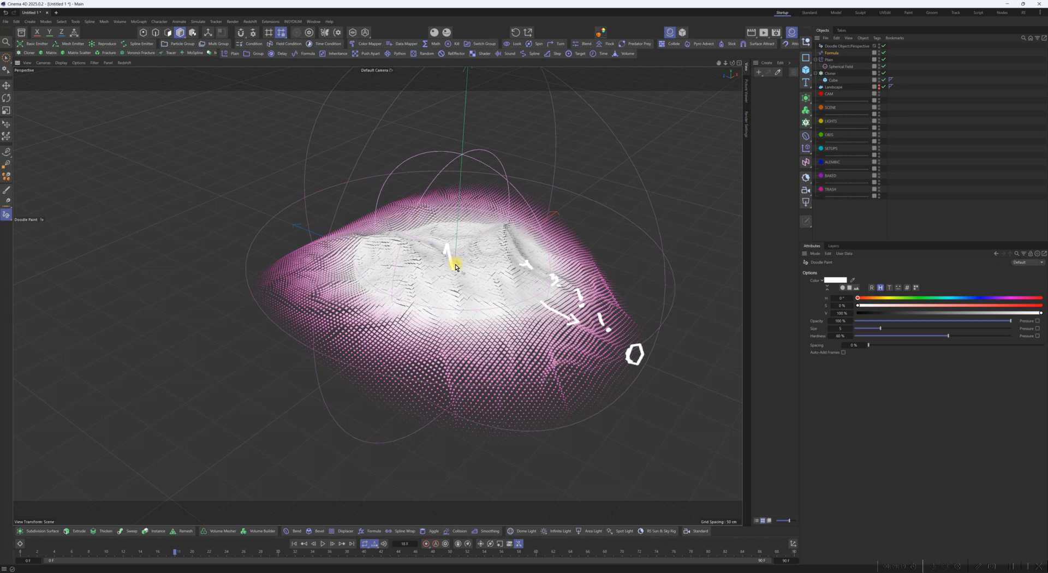
{"action": "left_click", "coordinate": [884, 46]}
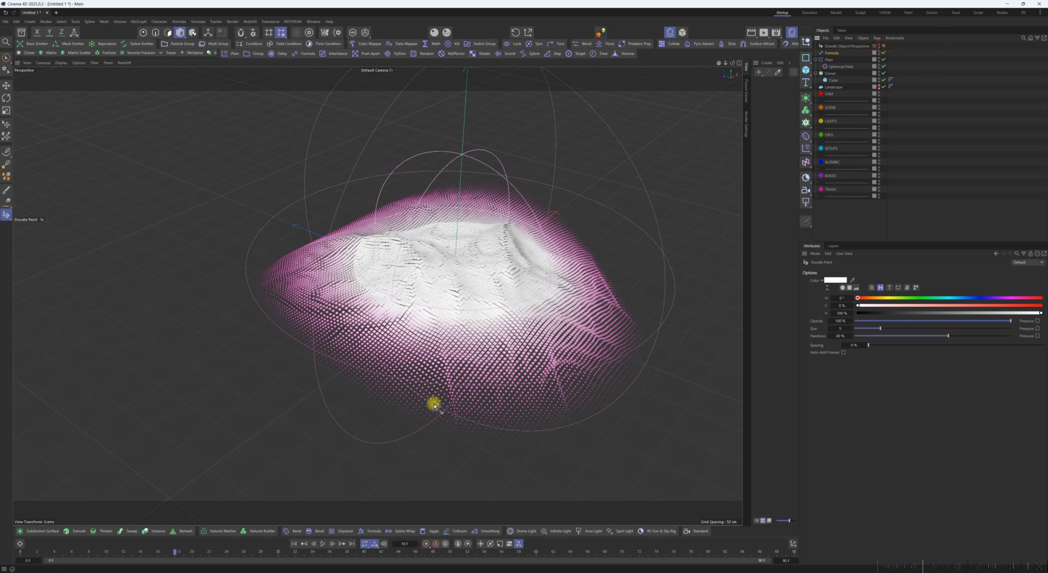
Select the Formula effector and replay the animation from the first frame to check the wave at the field's edge
{"action": "middle_click_drag", "start_coordinate": [522, 316], "coordinate": [510, 327], "text": "alt"}
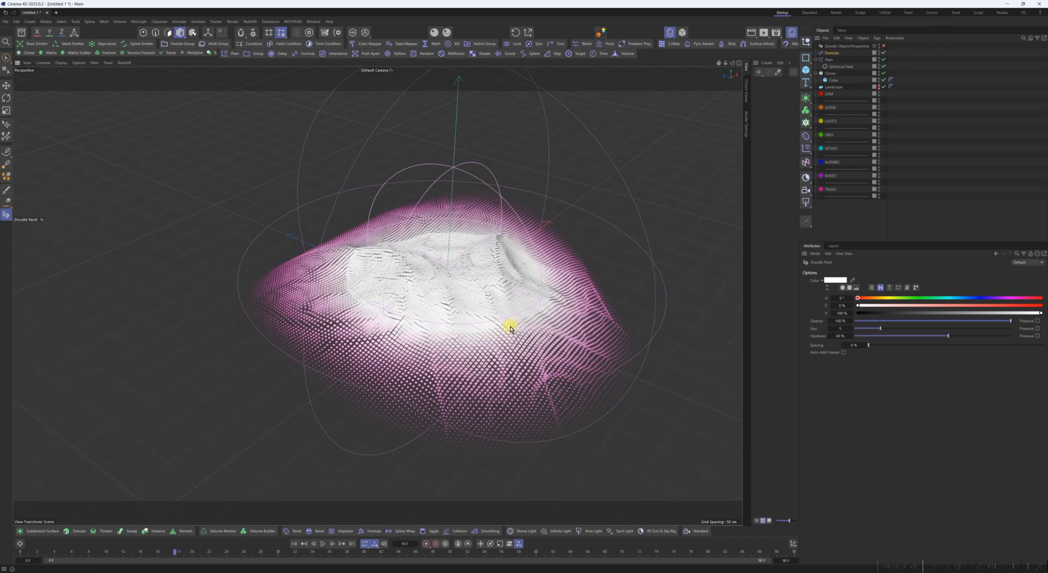
{"action": "left_click", "coordinate": [835, 54]}
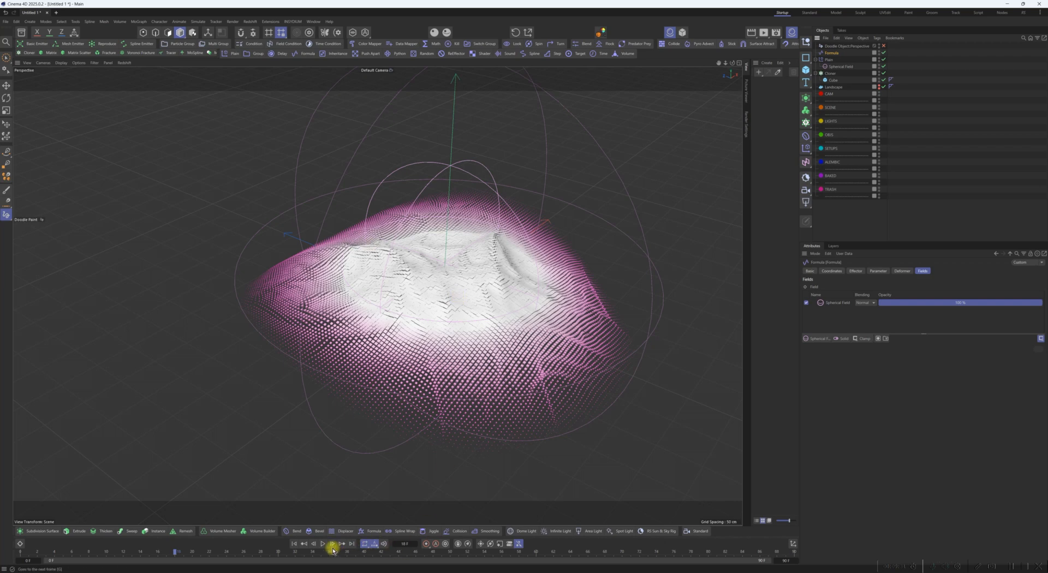
{"action": "left_click", "coordinate": [295, 544]}
{"action": "left_click", "coordinate": [323, 544]}
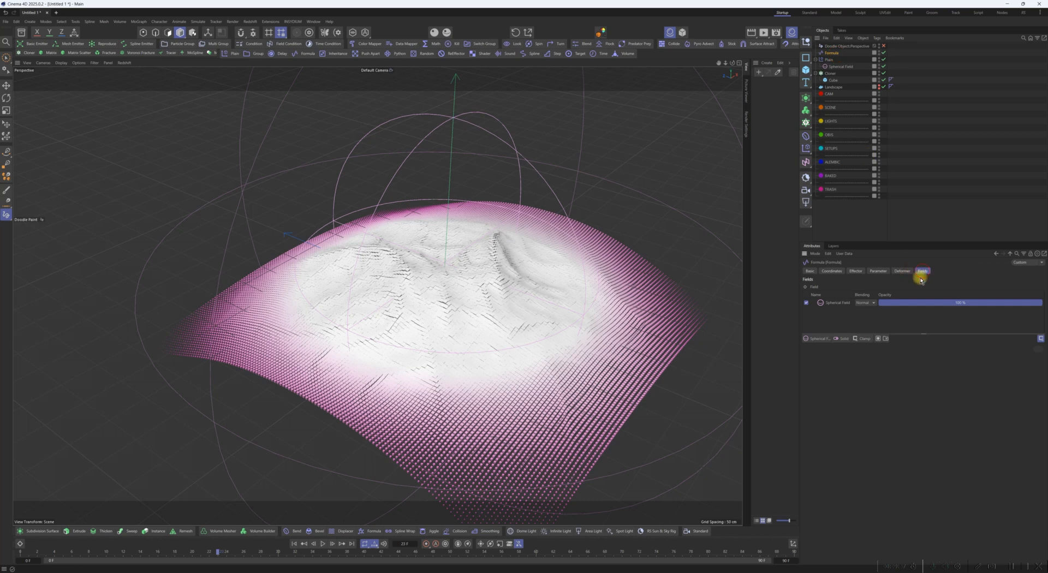
Add a Range Map layer above the Formula effector's Spherical Field with Min Input -70%, Min Output 57% and Max Output 160%
{"action": "left_click", "coordinate": [862, 338]}
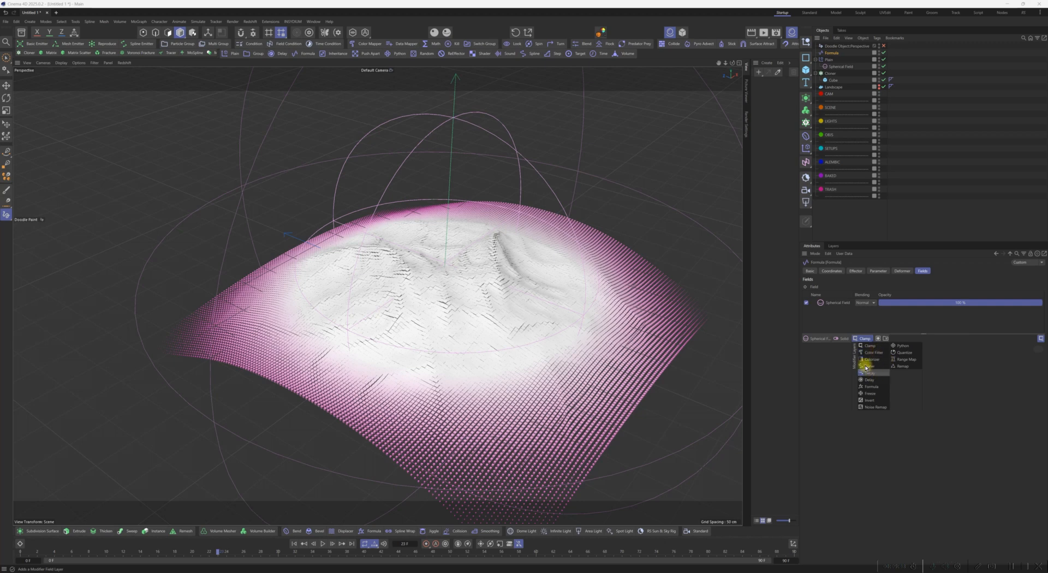
{"action": "left_click", "coordinate": [839, 338]}
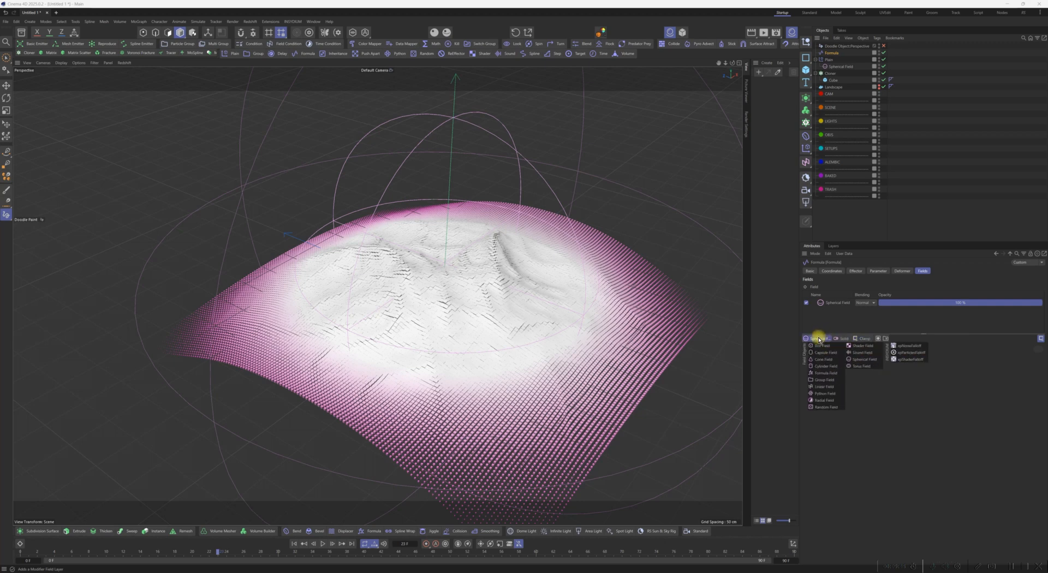
{"action": "left_click", "coordinate": [864, 339]}
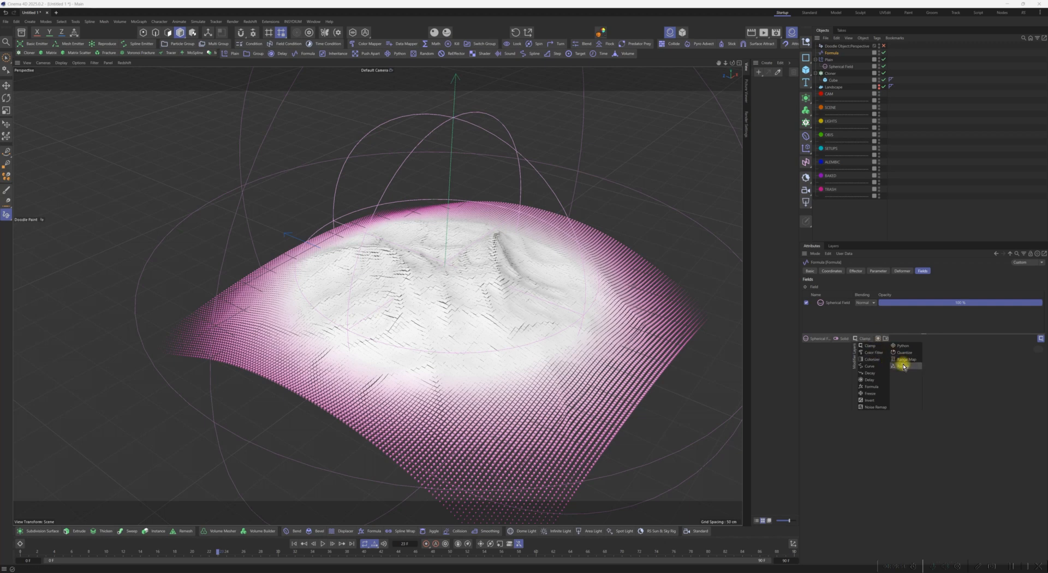
{"action": "left_click", "coordinate": [835, 304]}
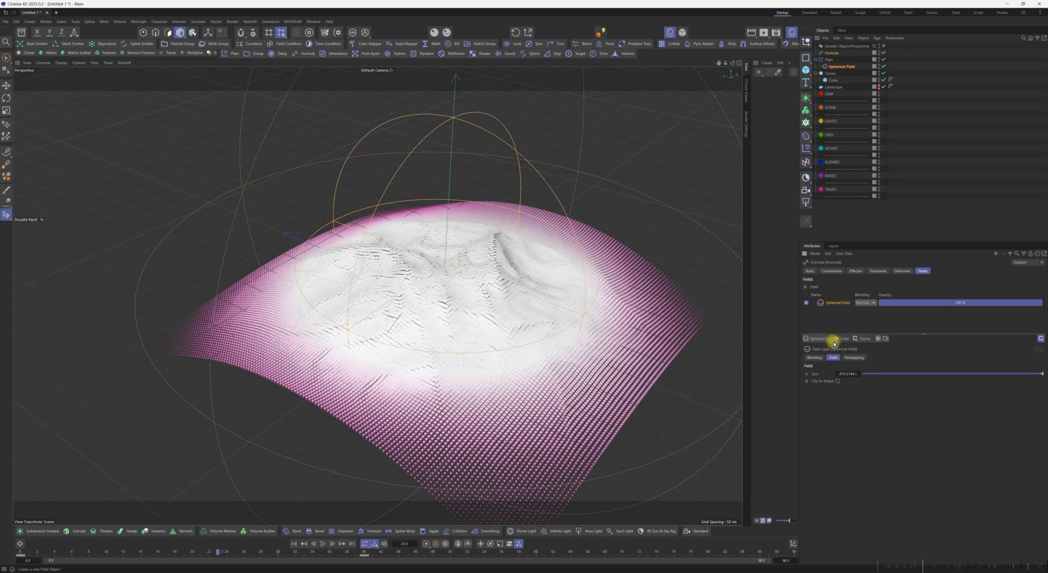
{"action": "left_click", "coordinate": [865, 338]}
{"action": "left_click", "coordinate": [898, 360]}
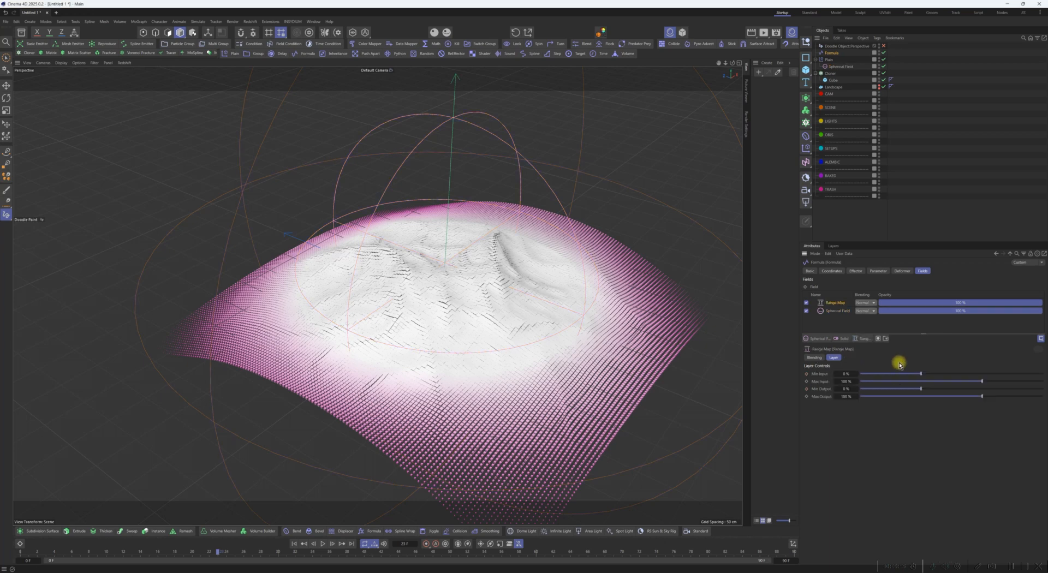
{"action": "mouse_move", "coordinate": [983, 396]}
{"action": "left_mouse_down"}
{"action": "mouse_move", "coordinate": [884, 393]}
{"action": "mouse_move", "coordinate": [1018, 396]}
{"action": "mouse_move", "coordinate": [986, 404]}
{"action": "left_mouse_up"}
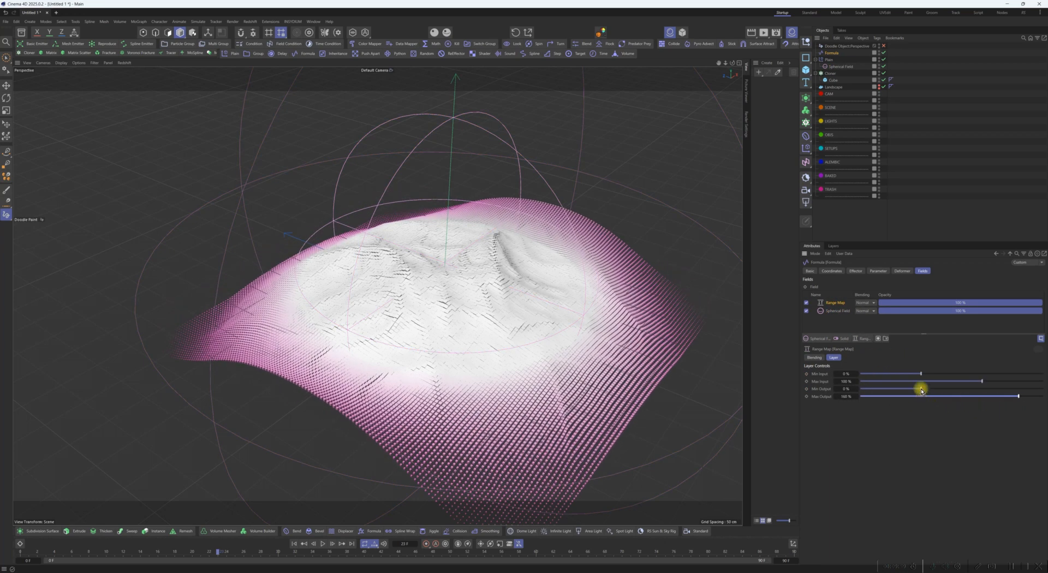
{"action": "left_click_drag", "start_coordinate": [922, 390], "coordinate": [878, 374]}
Play the remapped animation from the start, stop it partway, and examine the wave distortion of the terrain up close
{"action": "left_click", "coordinate": [303, 545]}
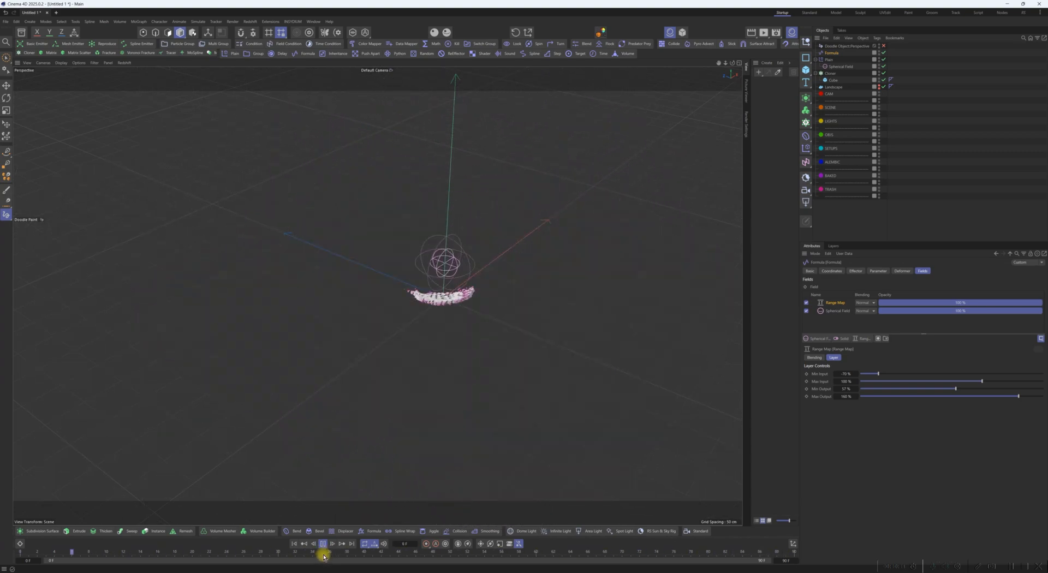
{"action": "left_click", "coordinate": [313, 548]}
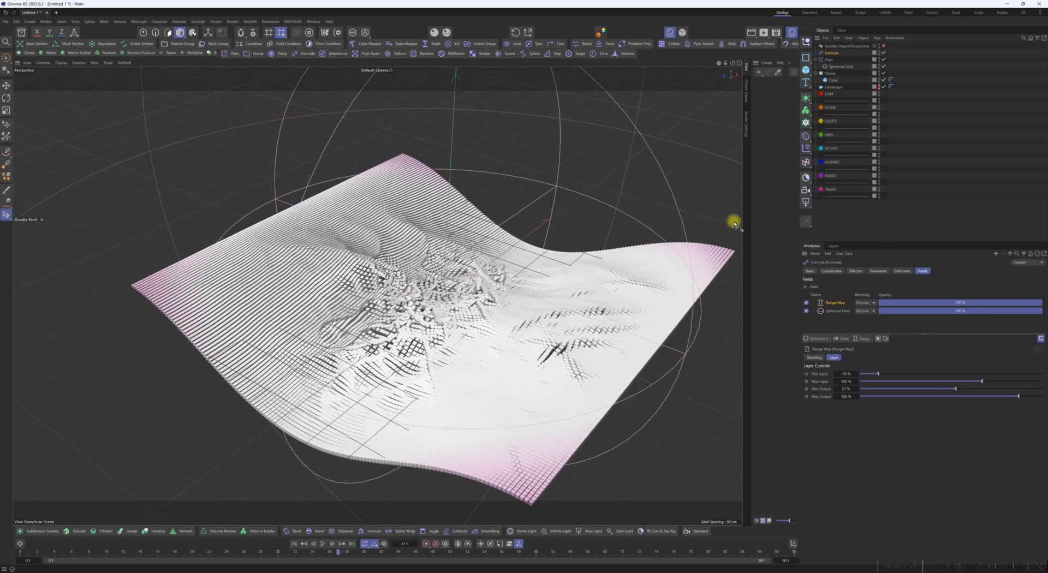
{"action": "left_click_drag", "start_coordinate": [505, 348], "coordinate": [471, 324], "text": "alt"}
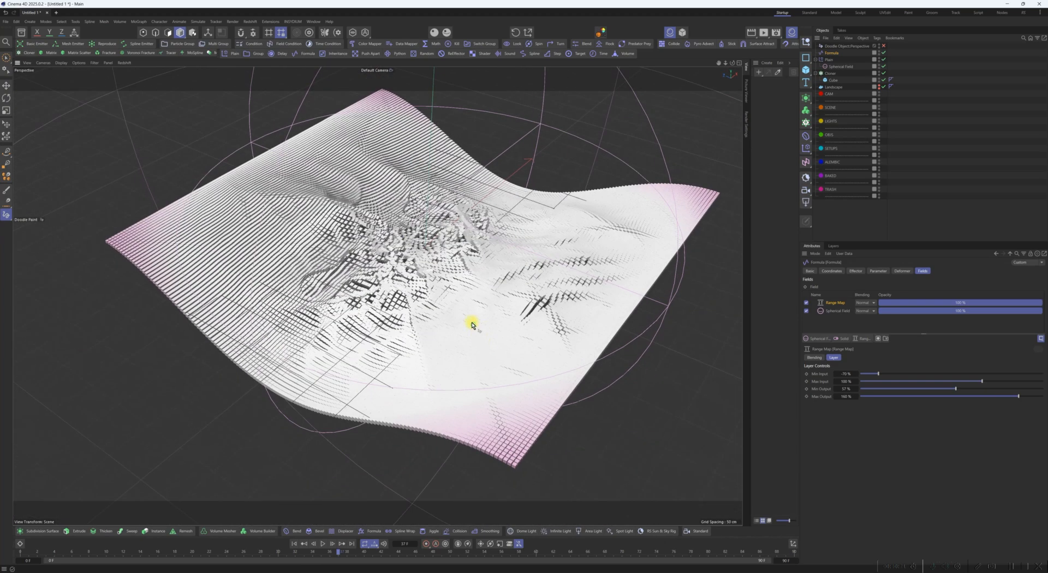
{"action": "middle_click_drag", "start_coordinate": [438, 282], "coordinate": [459, 305], "text": "alt"}
{"action": "right_click_drag", "start_coordinate": [459, 305], "coordinate": [498, 316], "text": "alt"}
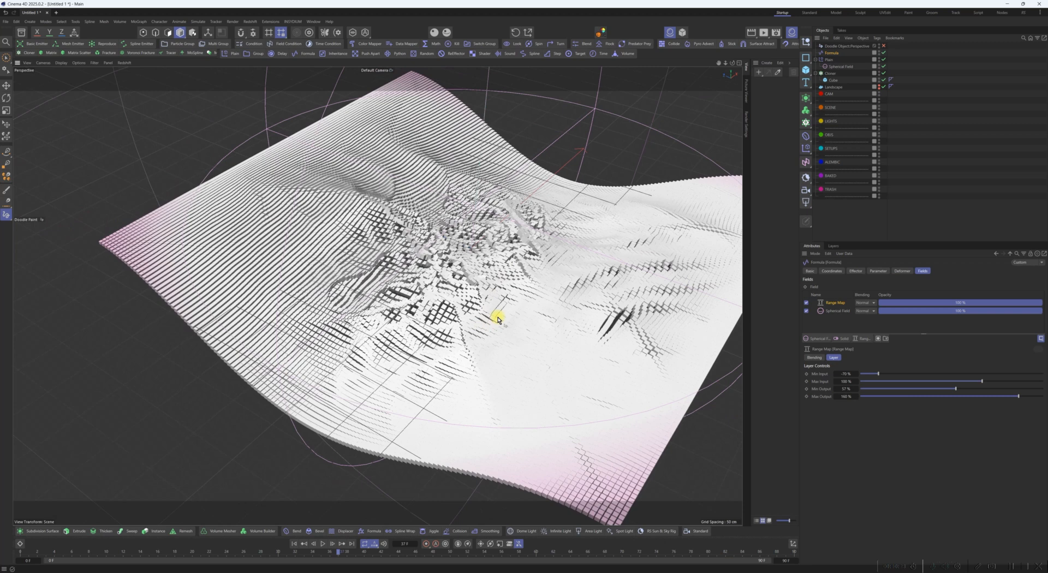
{"action": "middle_click_drag", "start_coordinate": [499, 316], "coordinate": [471, 327], "text": "alt"}
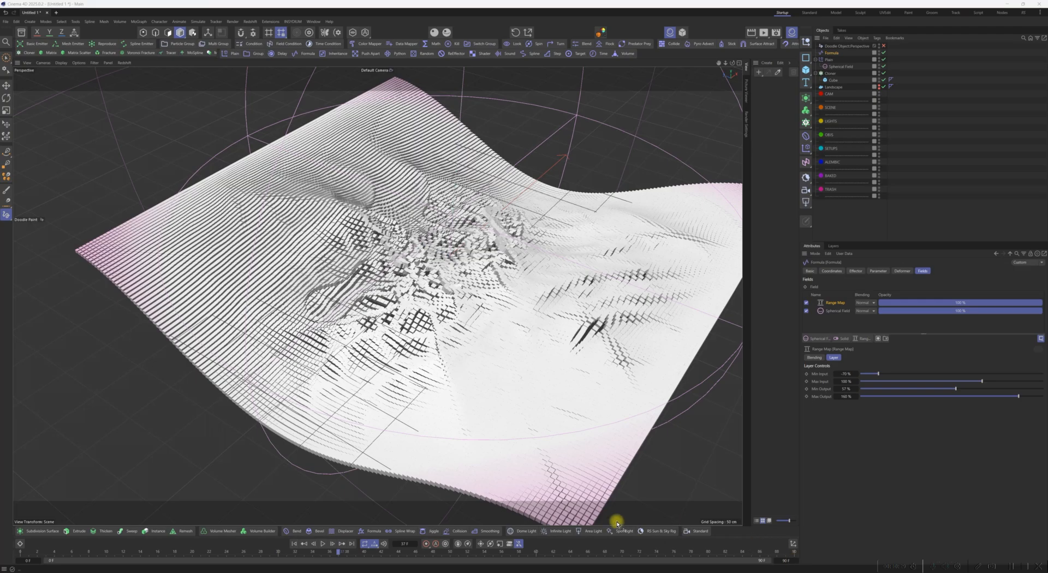
Switch to the browser and review the voxel terrain reference images in the TBD Explainer Series project on Behance
{"action": "left_click", "coordinate": [372, 572]}
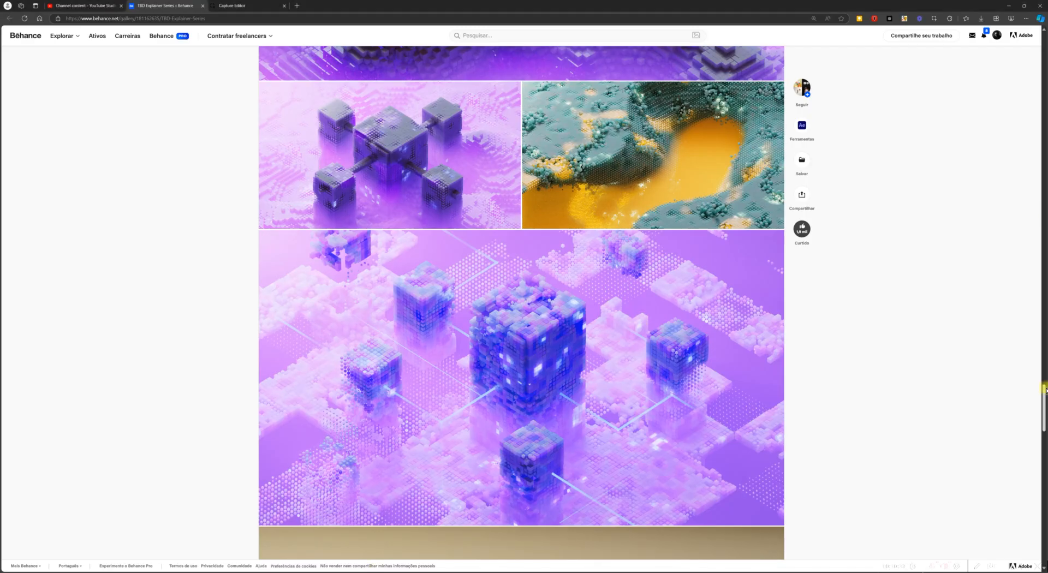
{"action": "scroll", "coordinate": [1045, 388], "scroll_direction": "up", "scroll_amount": 10}
{"action": "scroll", "coordinate": [1046, 389], "scroll_direction": "up", "scroll_amount": 15}
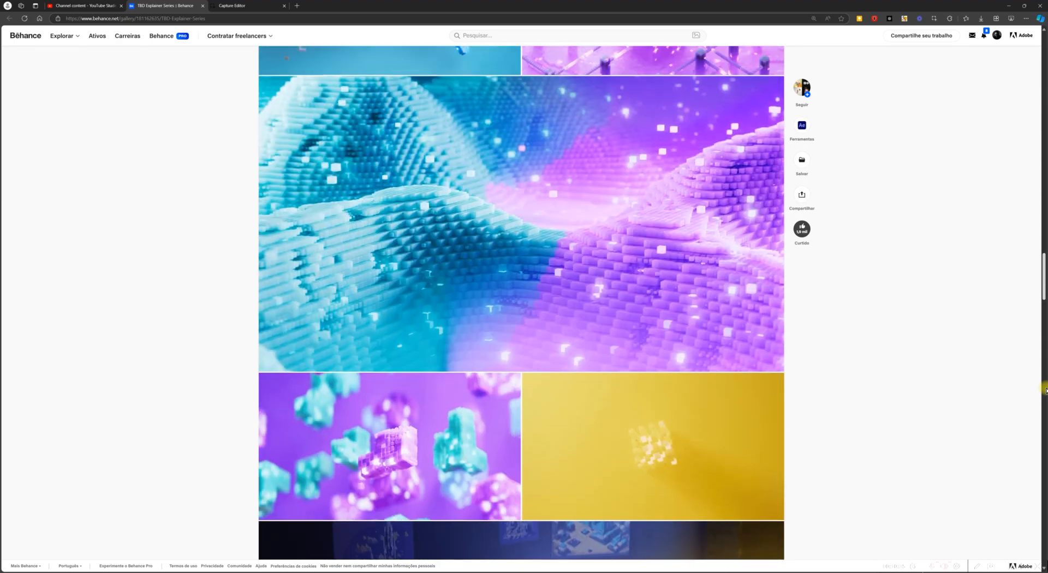
{"action": "scroll", "coordinate": [1045, 389], "scroll_direction": "up", "scroll_amount": 15}
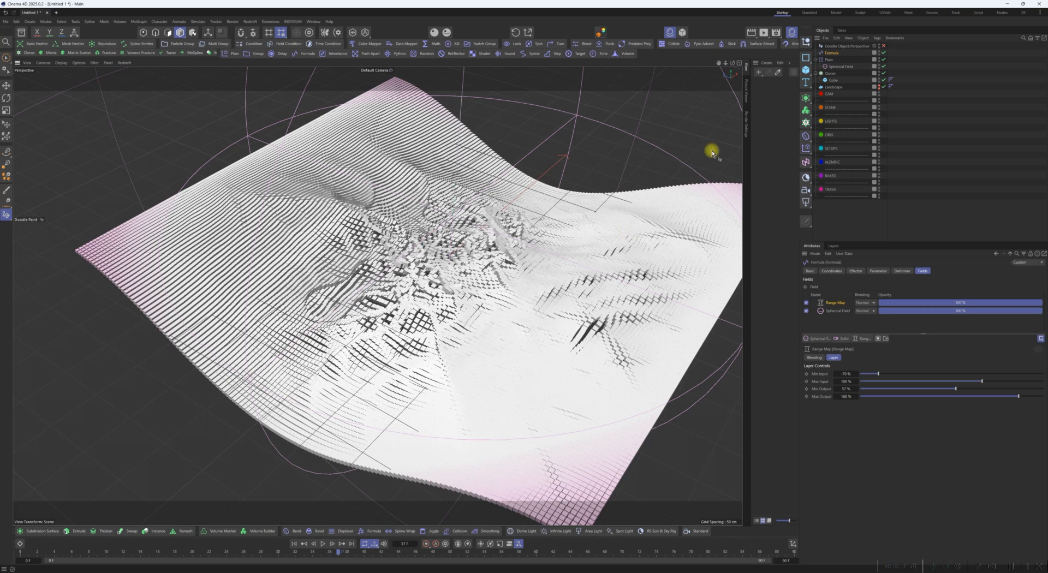
Return to Cinema 4D and select the Plain effector to show its field settings
{"action": "left_click", "coordinate": [828, 60]}
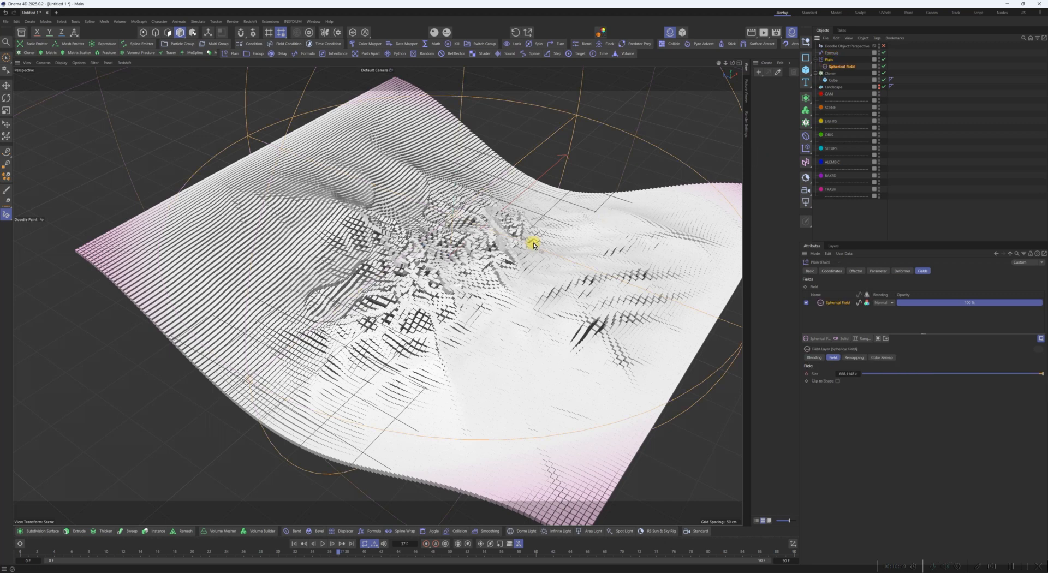